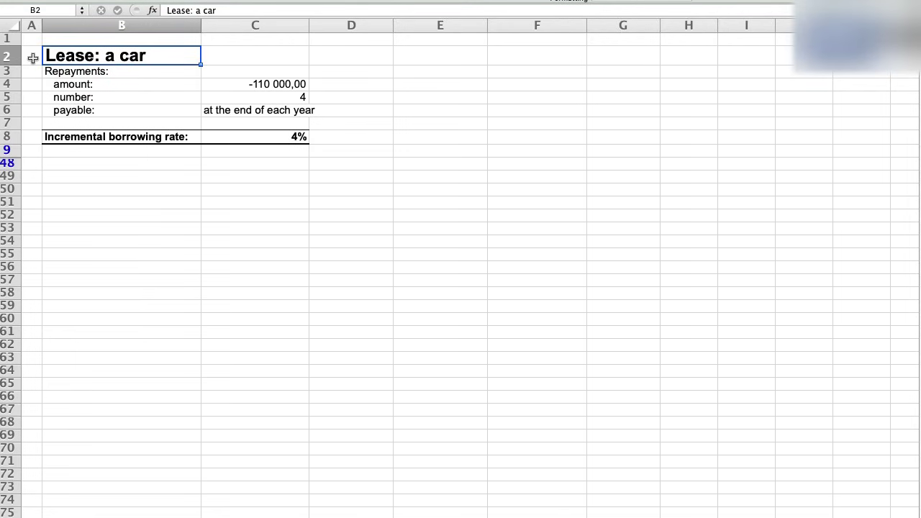
- Review the lease inputs: 4 repayments of -110000, the payment timing, and the incremental borrowing rate row
click(234, 97)
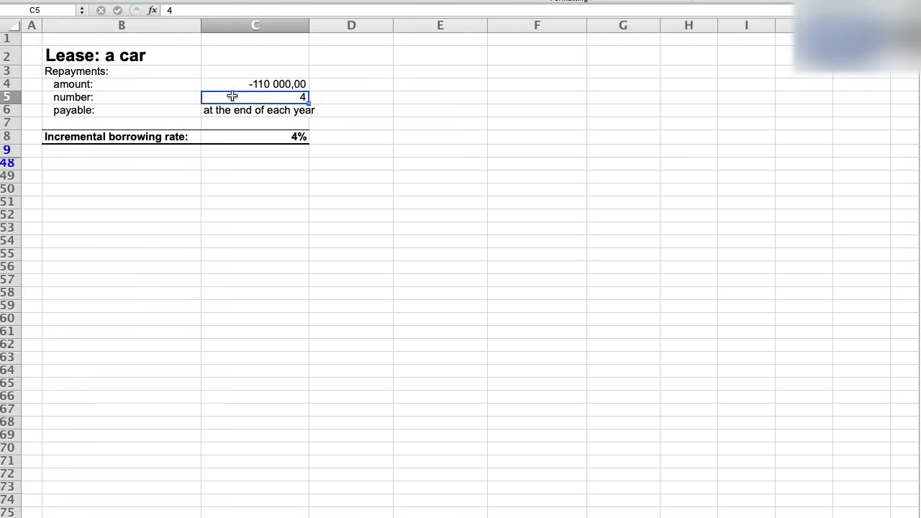
click(214, 84)
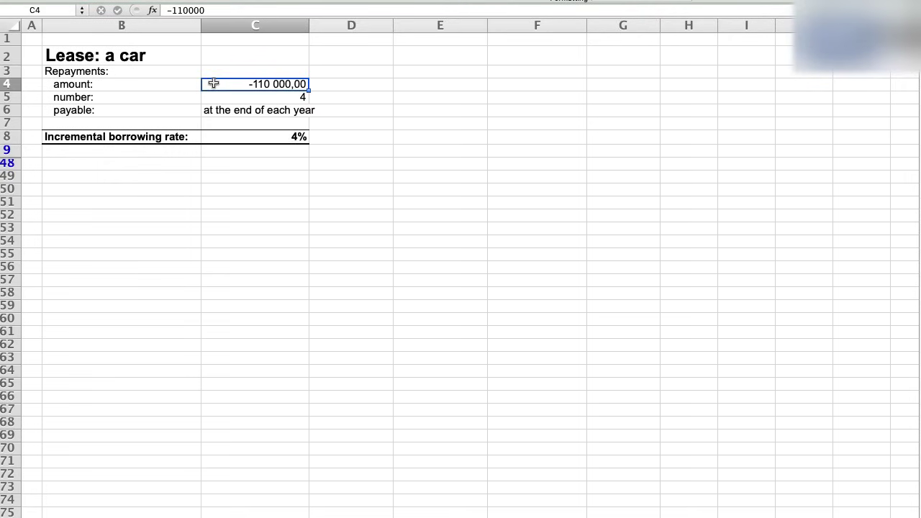
click(211, 109)
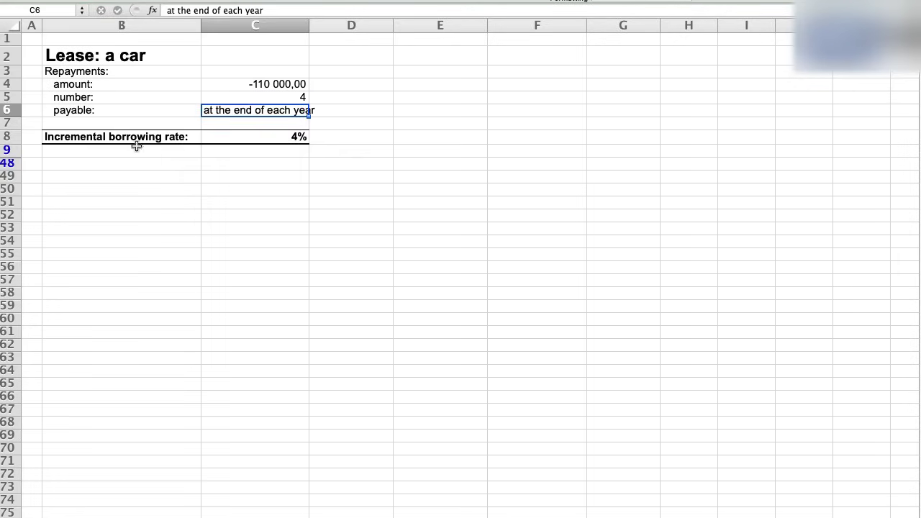
drag(115, 136, 252, 136)
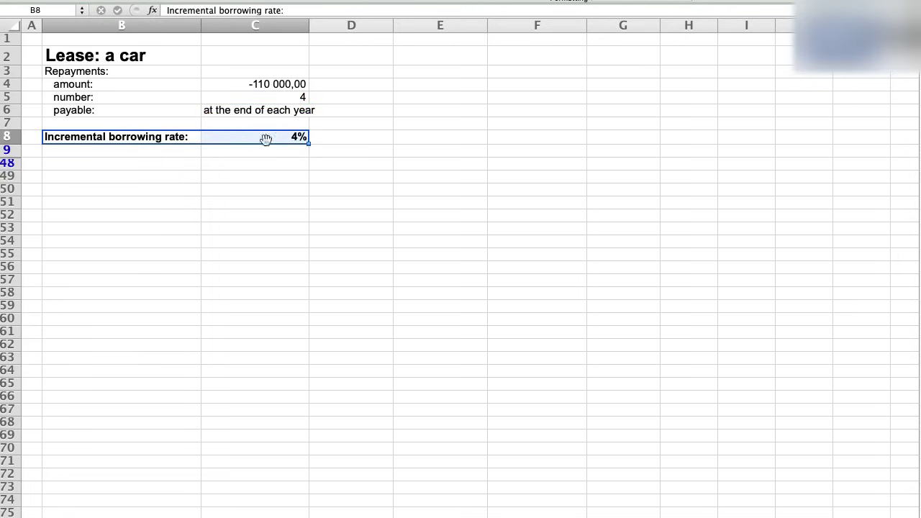
click(330, 138)
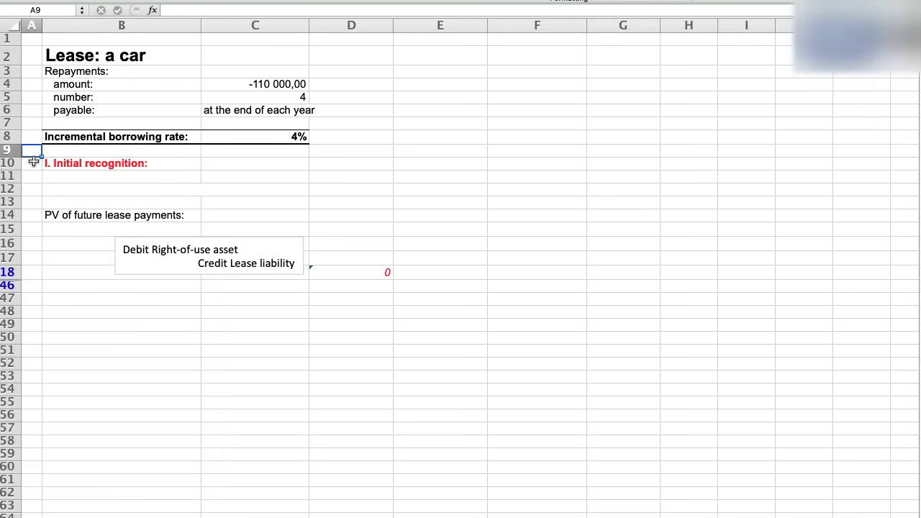
- Bold the 'ROU asset = Lease liability' note in B12, then review the PV label, D14 and the 4% rate in C8
click(66, 188)
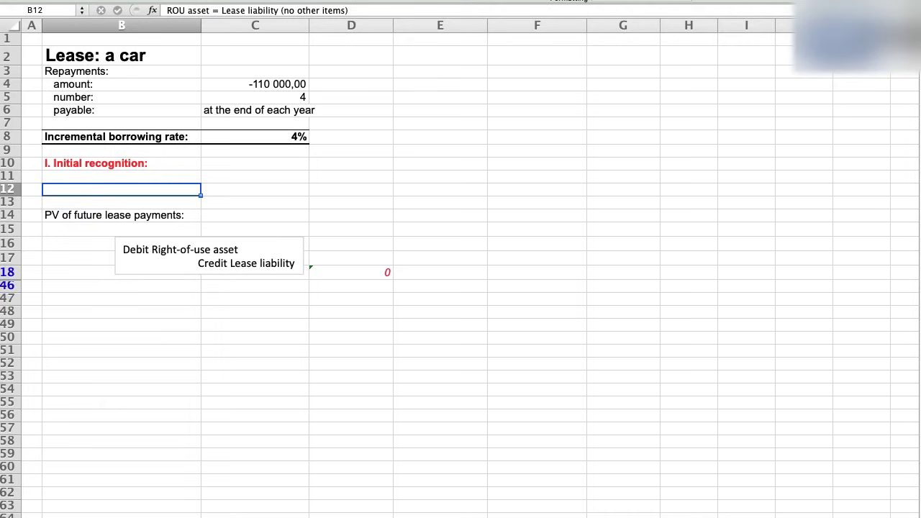
click(33, 188)
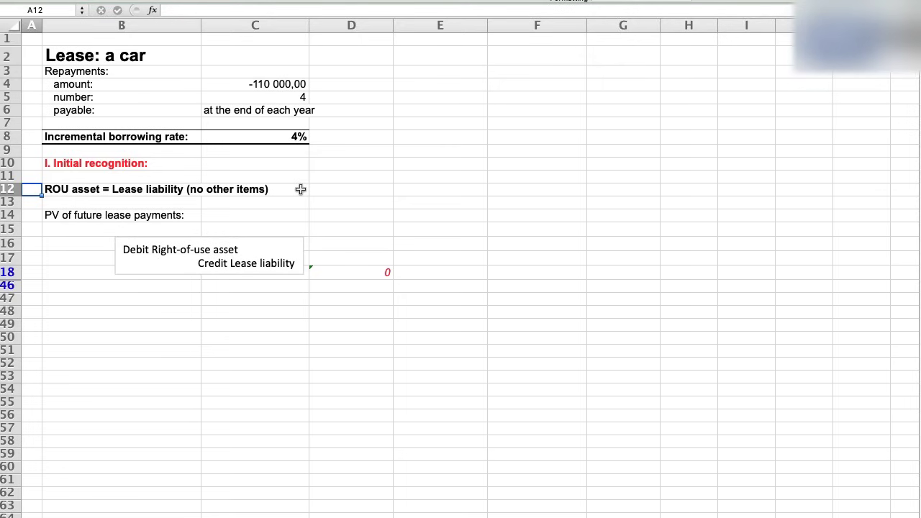
click(113, 215)
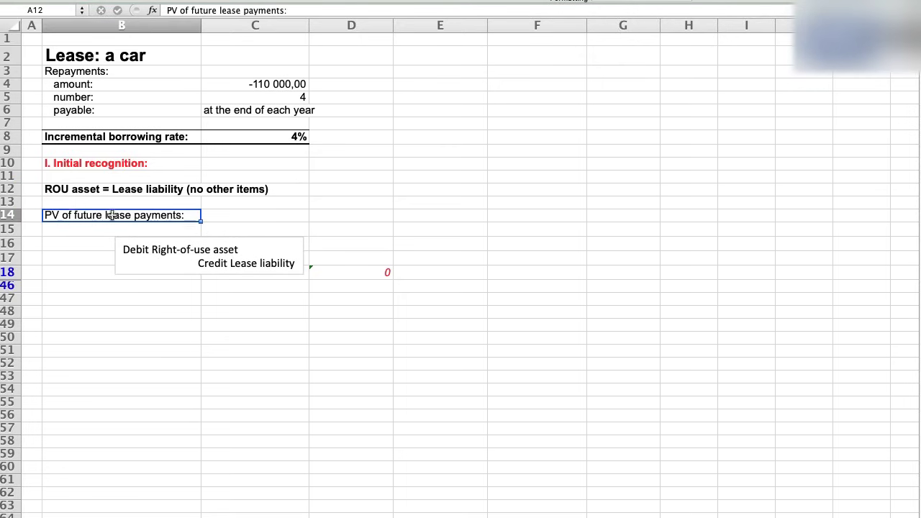
click(321, 218)
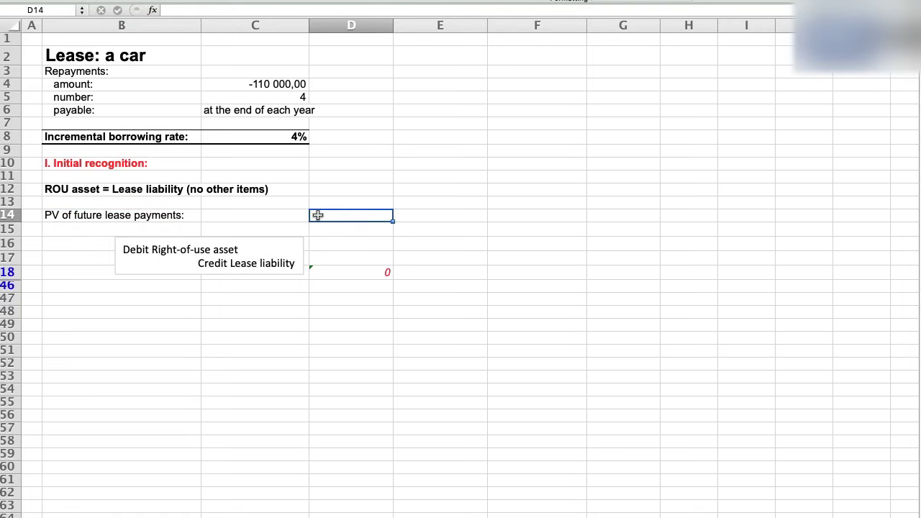
click(265, 134)
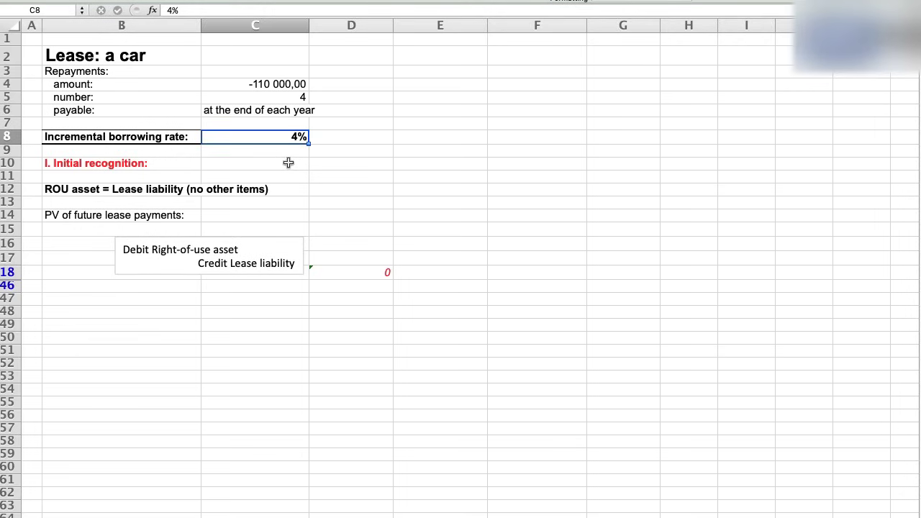
click(315, 216)
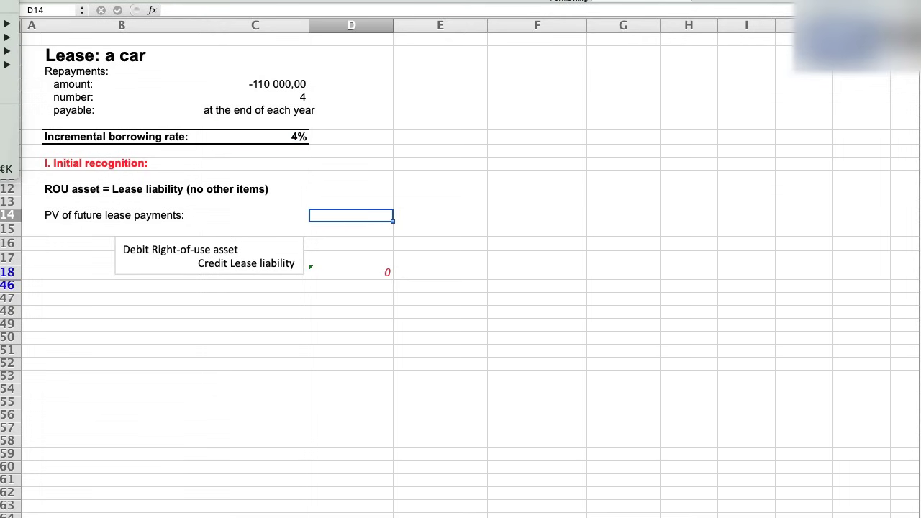
- Enter =PV(C8;C5;C4) in D14, giving a present value of €399 288,47
key(shift+F3)
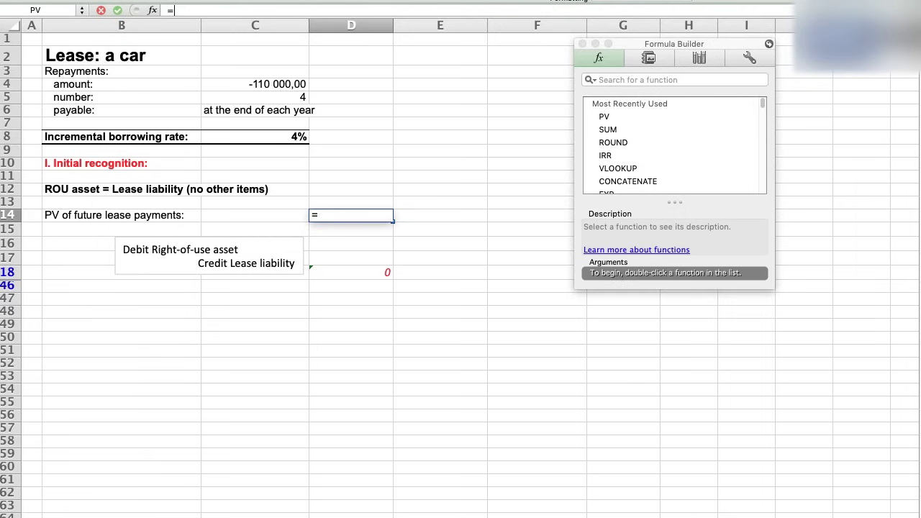
double_click(604, 117)
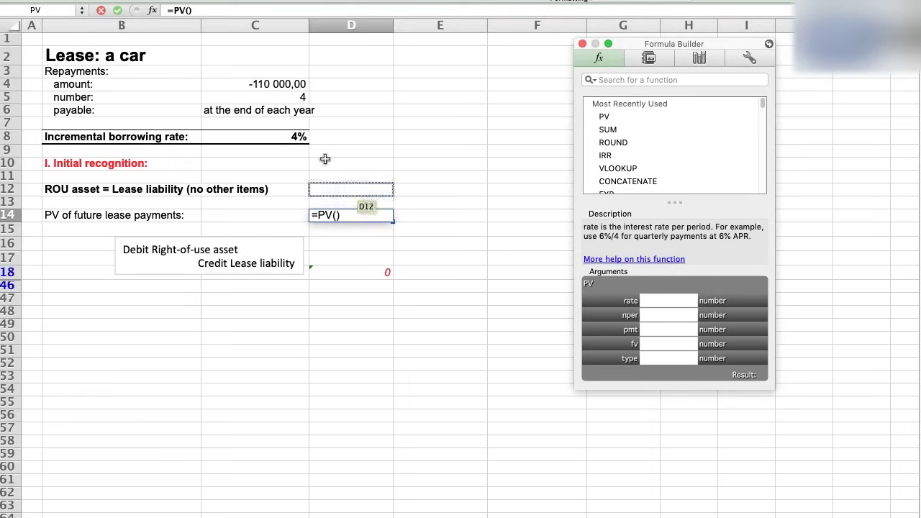
click(272, 140)
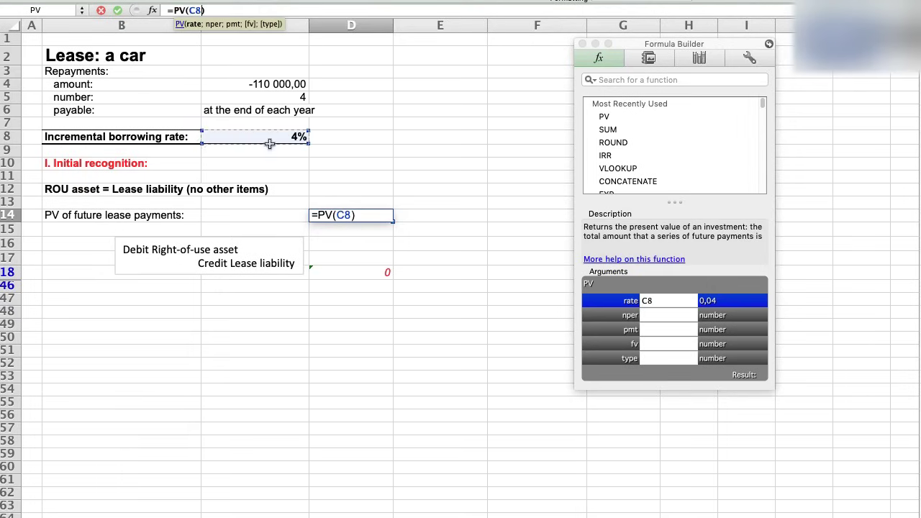
click(668, 316)
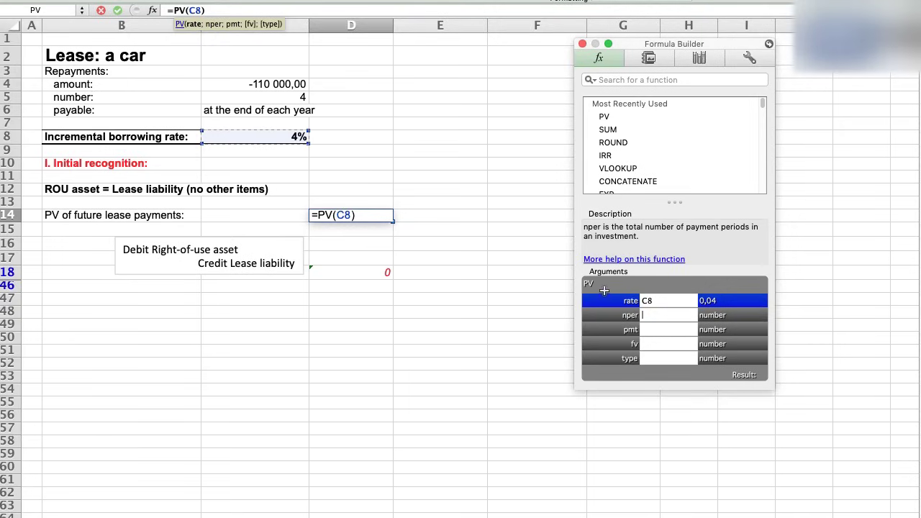
click(223, 99)
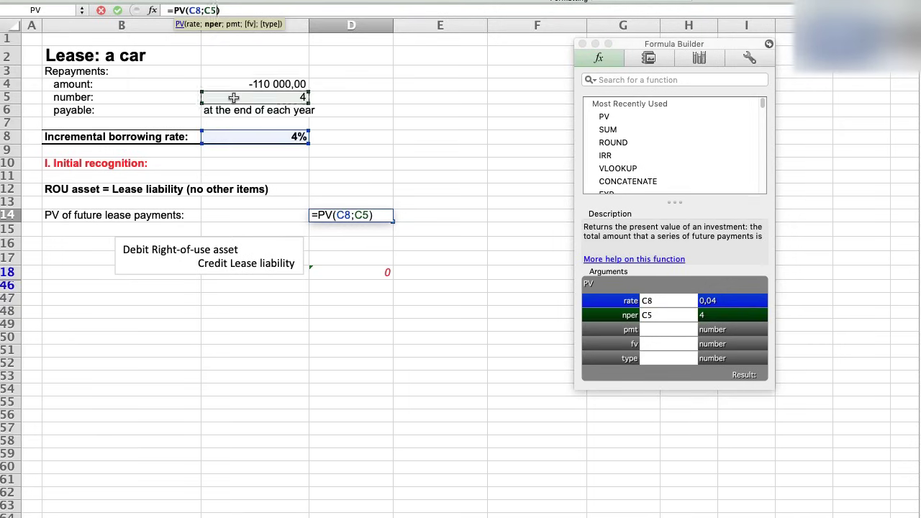
key(Tab)
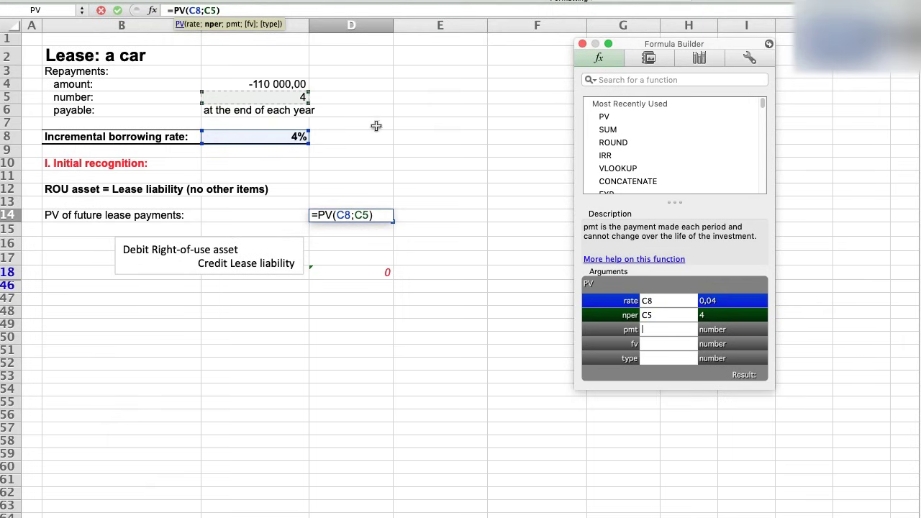
click(278, 85)
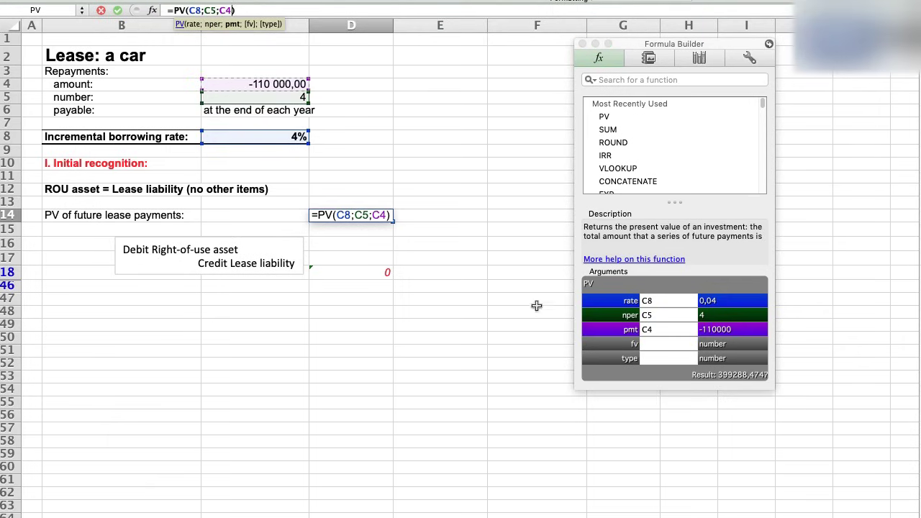
click(668, 344)
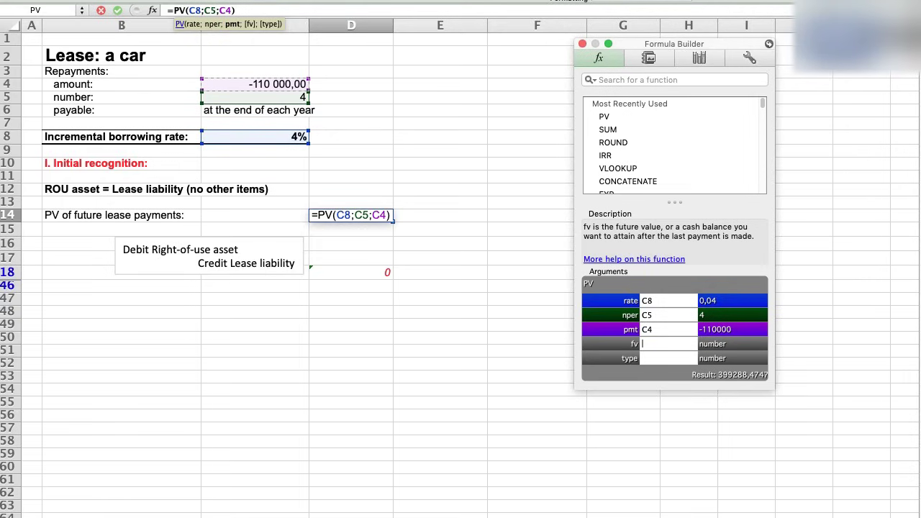
click(668, 359)
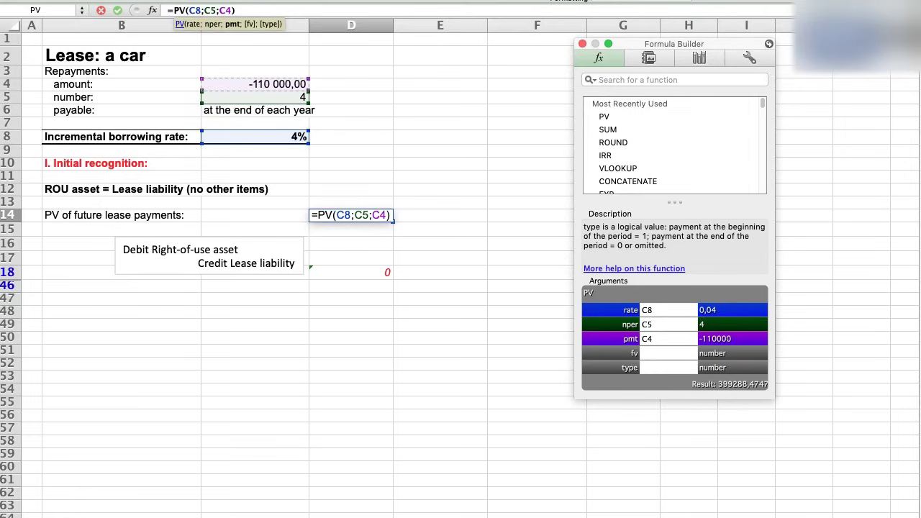
key(Return)
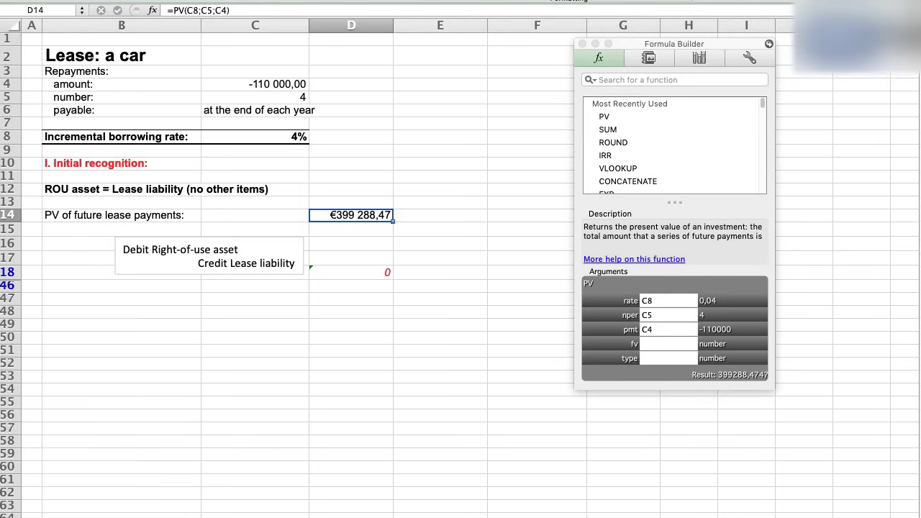
- Enter =D14 in D16 and =-D16 in D17 for the 399 288 debit and matching credit
click(329, 244)
text(=)
click(425, 227)
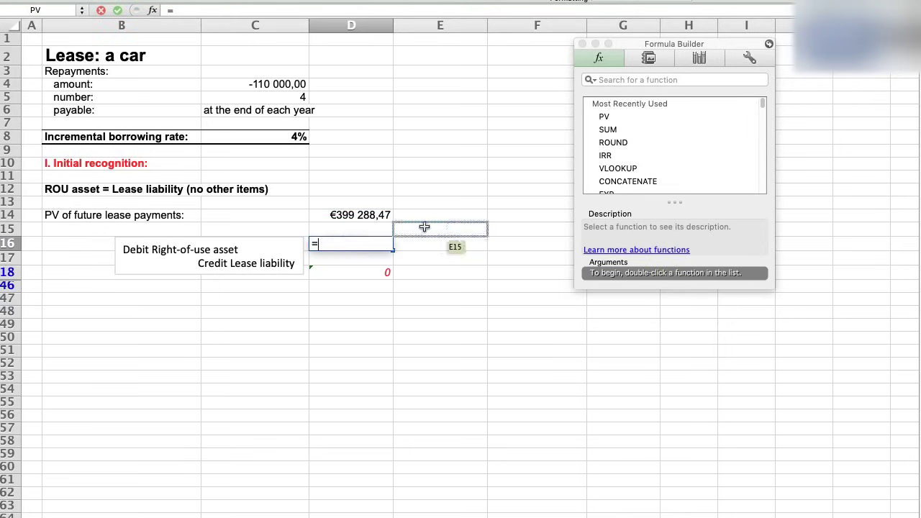
click(343, 215)
key(Return)
text(=-D16)
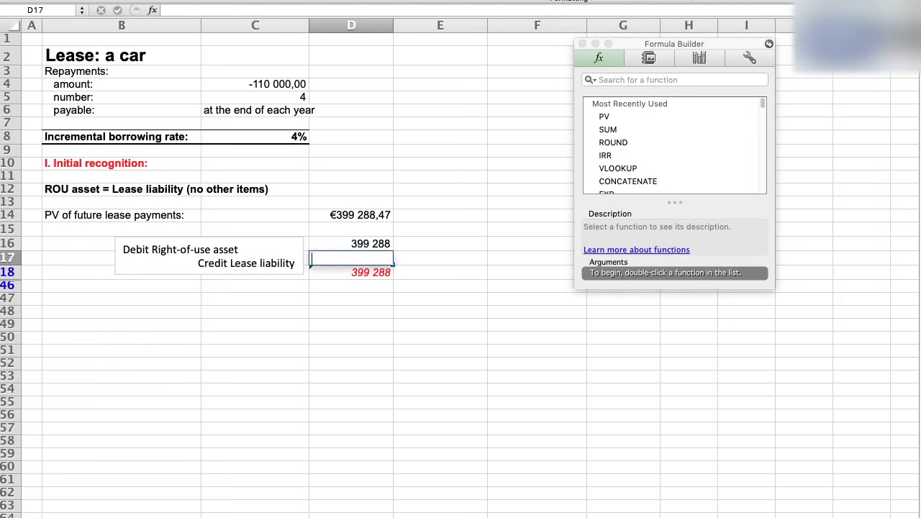
key(Return)
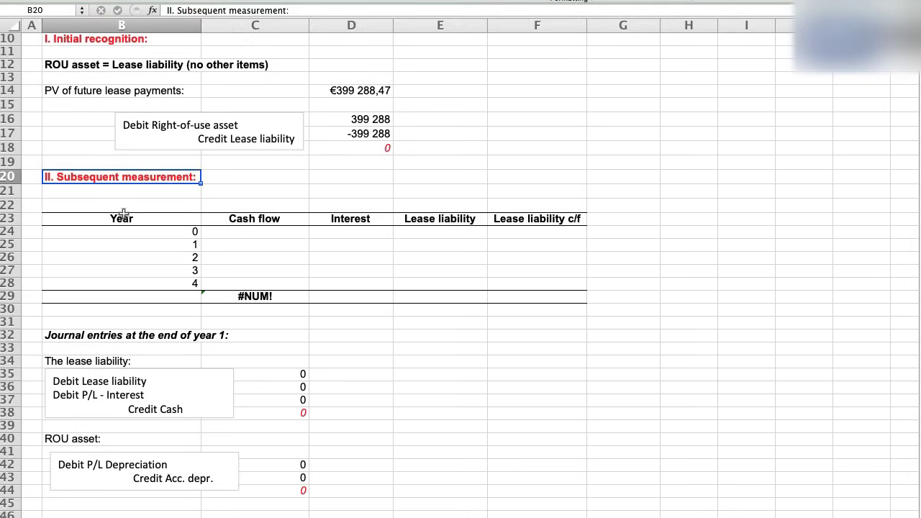
drag(120, 218, 547, 300)
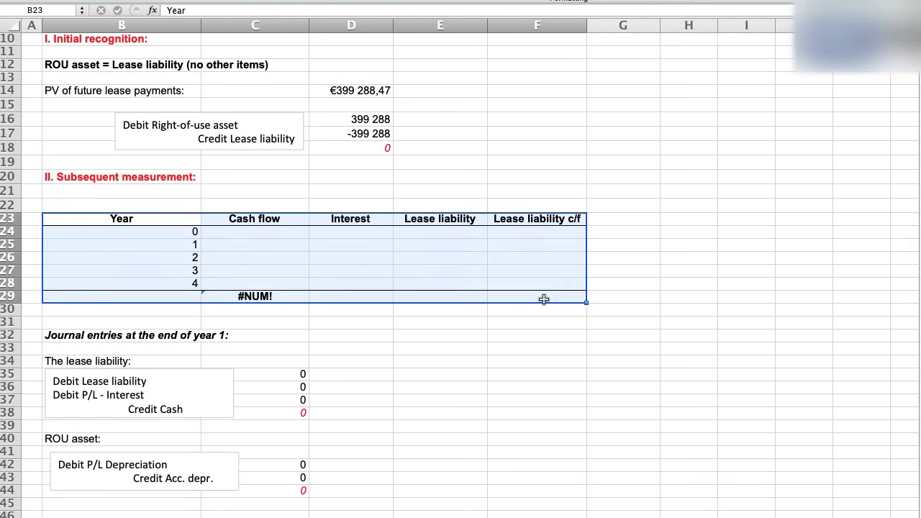
drag(159, 228, 167, 282)
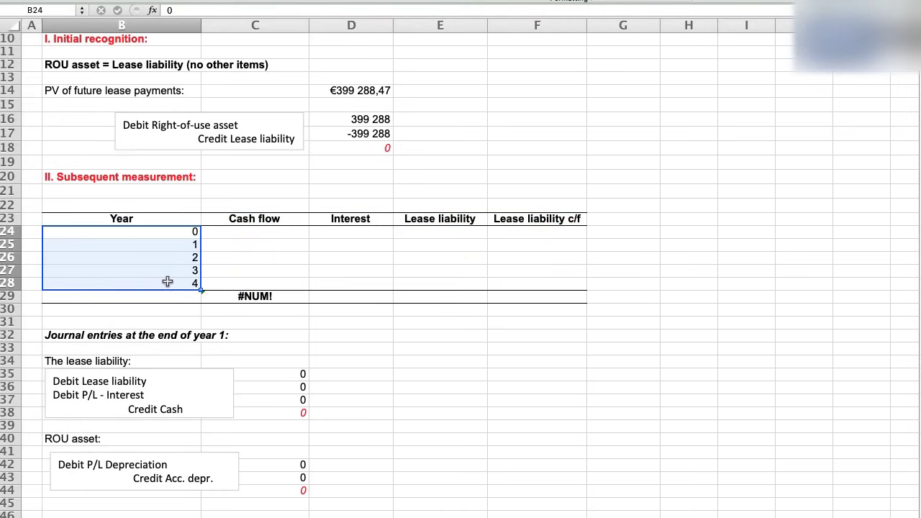
click(139, 243)
click(140, 258)
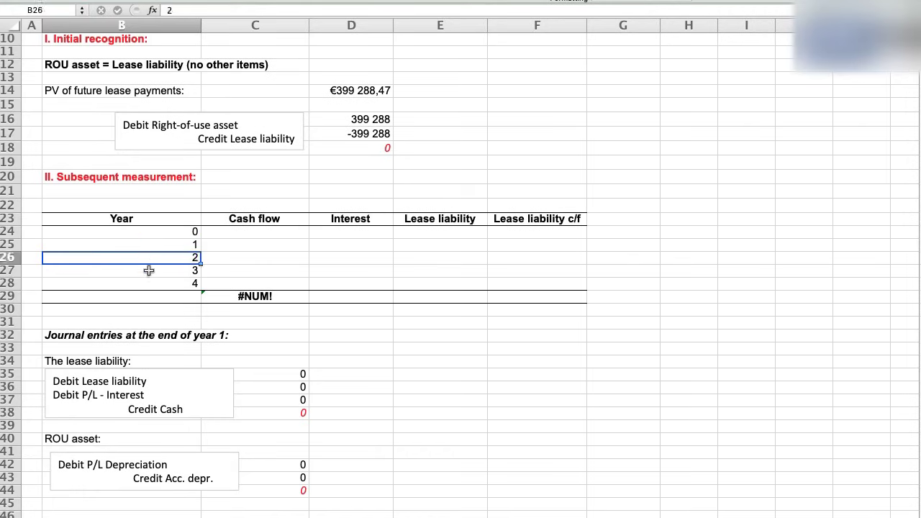
click(148, 270)
click(156, 285)
click(128, 231)
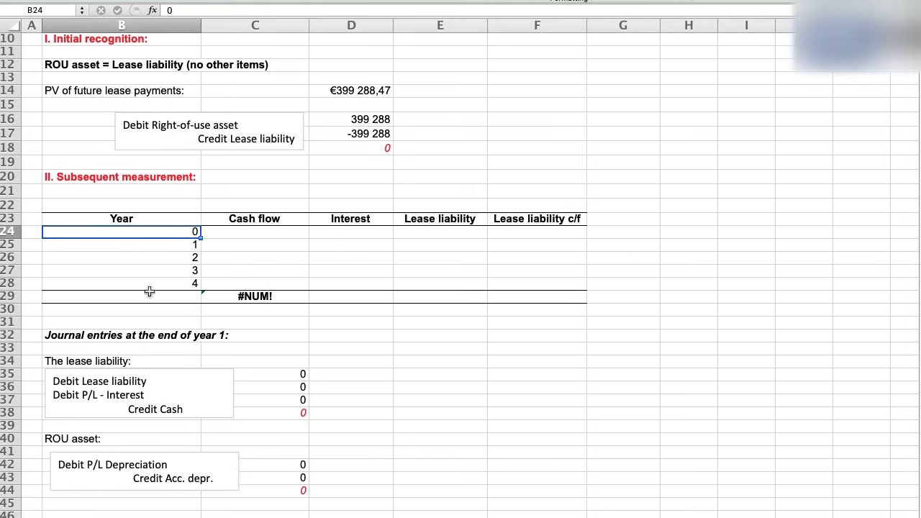
click(257, 217)
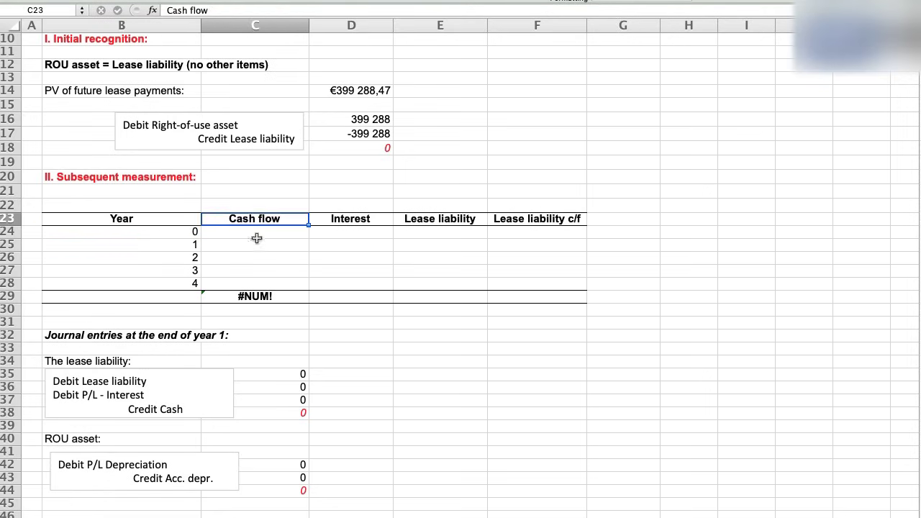
click(275, 232)
click(281, 245)
click(282, 258)
click(283, 274)
click(283, 285)
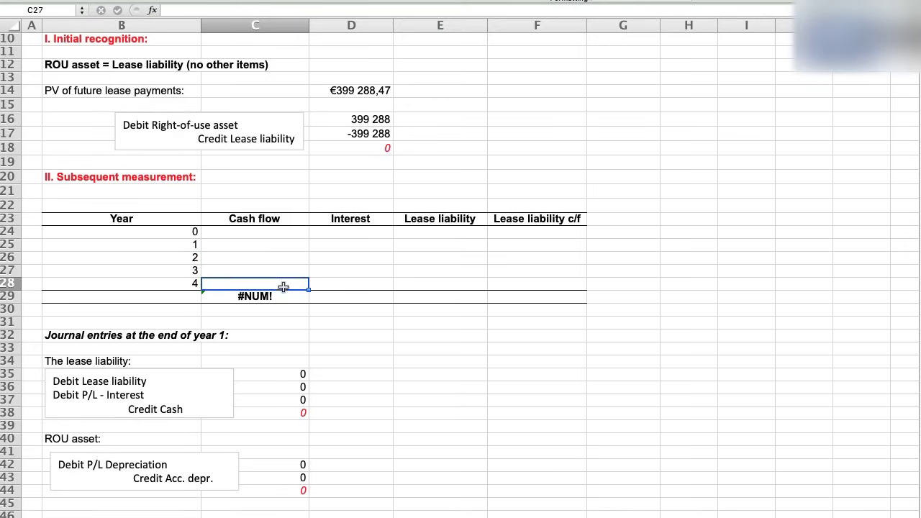
click(275, 233)
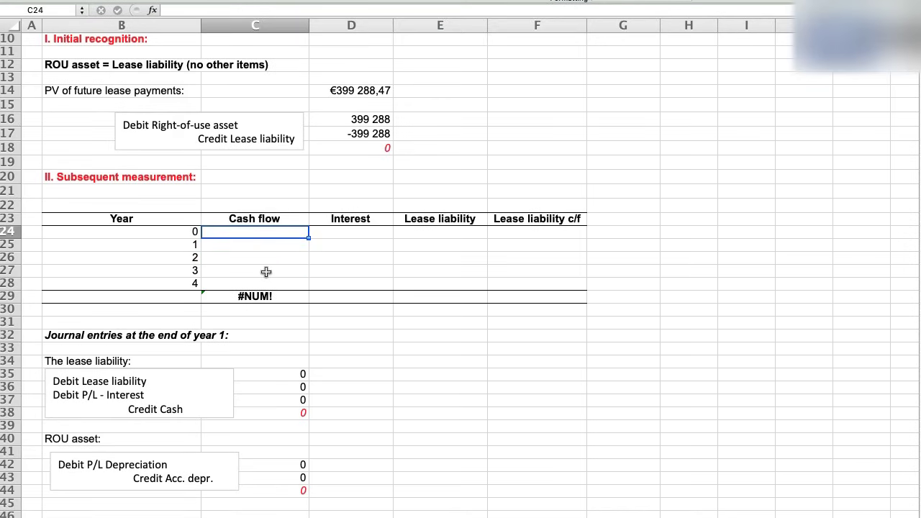
- Enter =D14 (399 288) in C24 and =C4 (-110 000) in C25 as the year 0 and 1 cash flows
text(=)
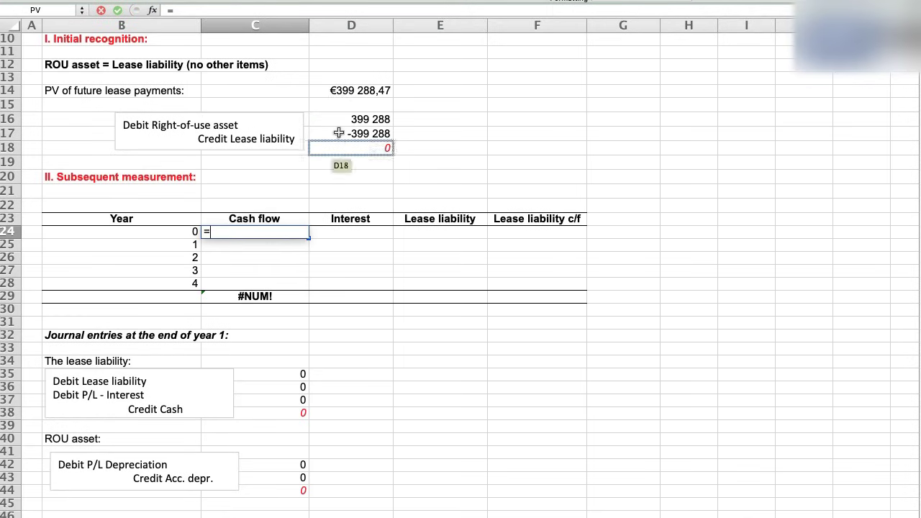
click(352, 91)
click(352, 92)
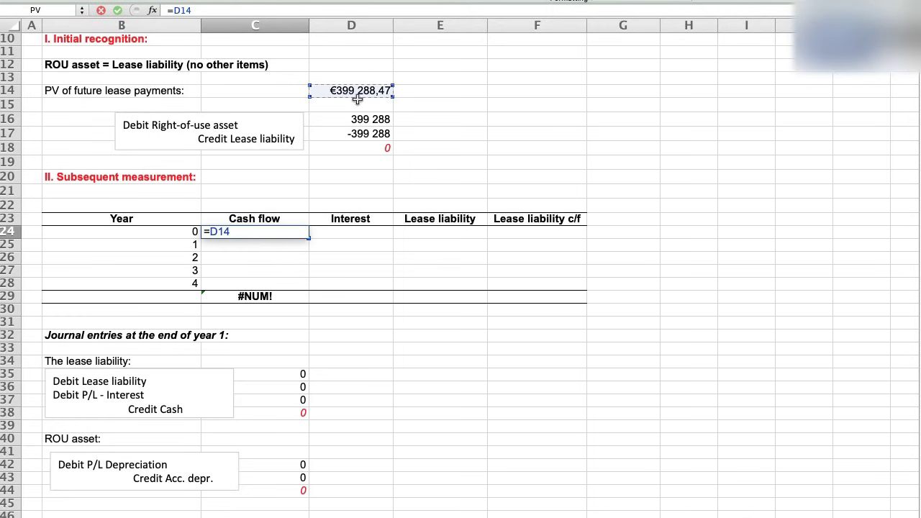
key(Return)
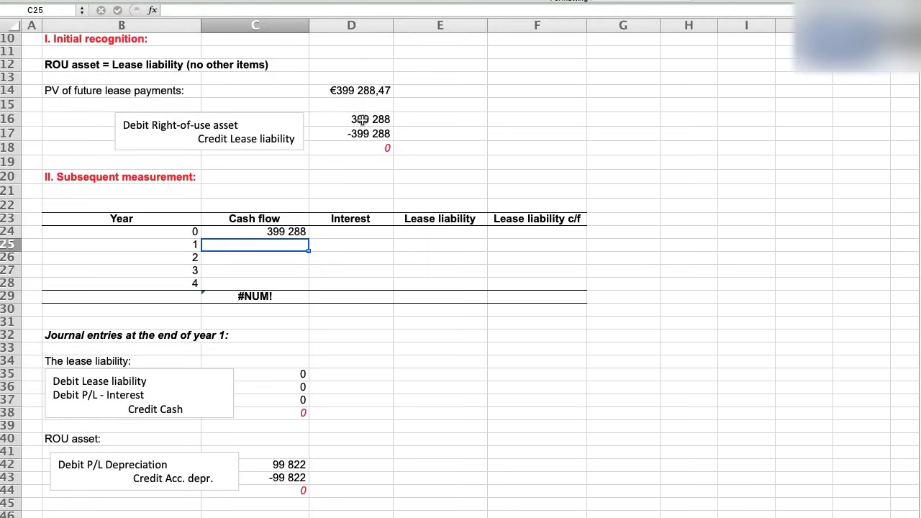
text(=)
scroll(362, 120, up, 3)
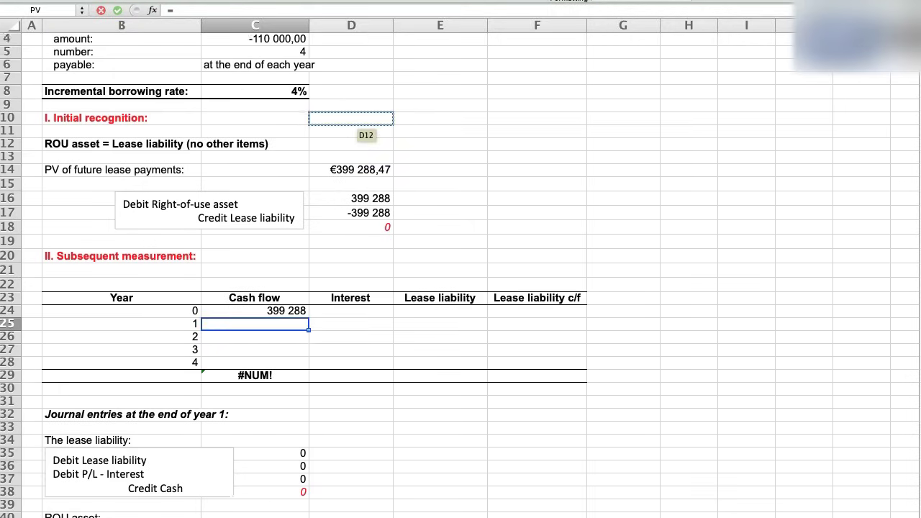
scroll(353, 119, up, 1)
click(273, 52)
key(Return)
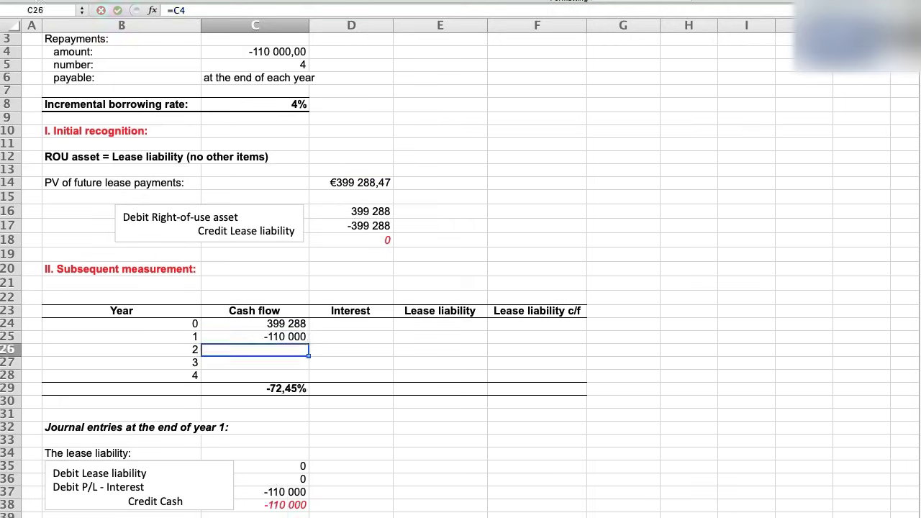
- Link C26 to C25 and fill the -110 000 payment down through year 4 in C28
text(=)
click(281, 337)
key(Return)
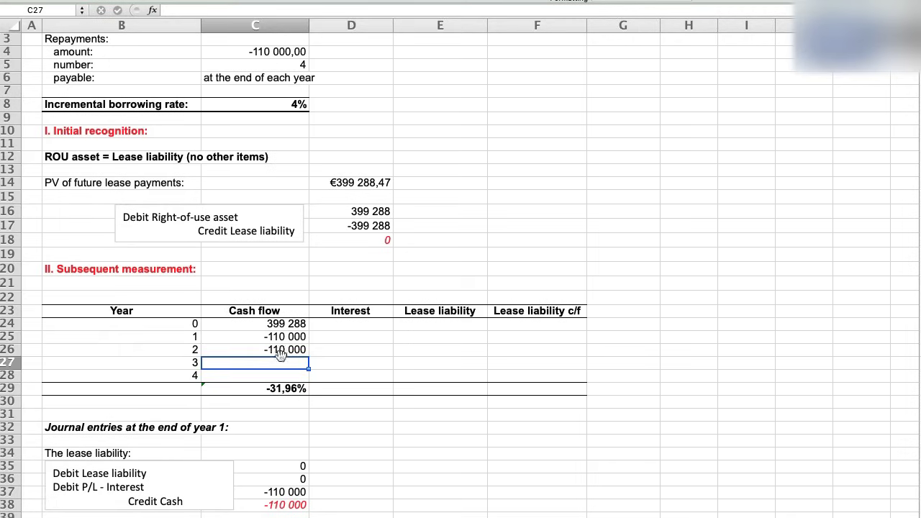
click(281, 350)
drag(309, 356, 307, 379)
click(287, 337)
click(288, 349)
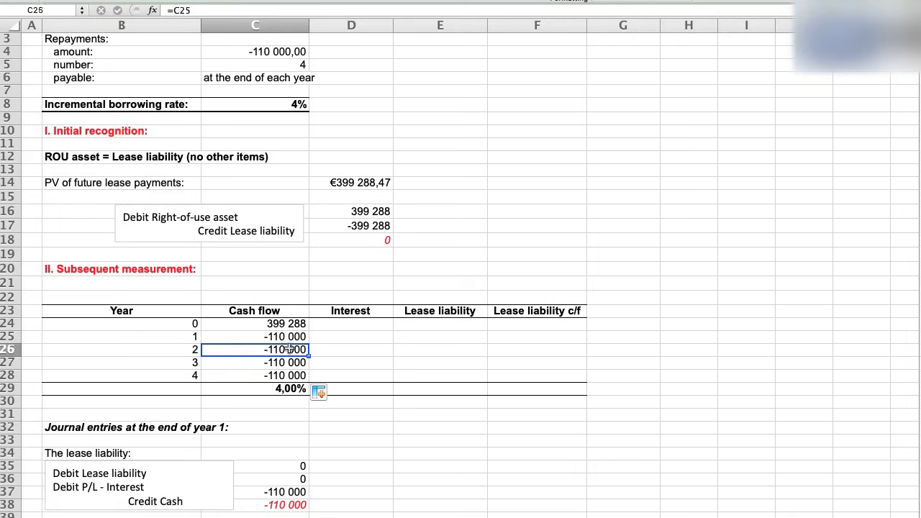
click(287, 362)
click(285, 350)
click(281, 338)
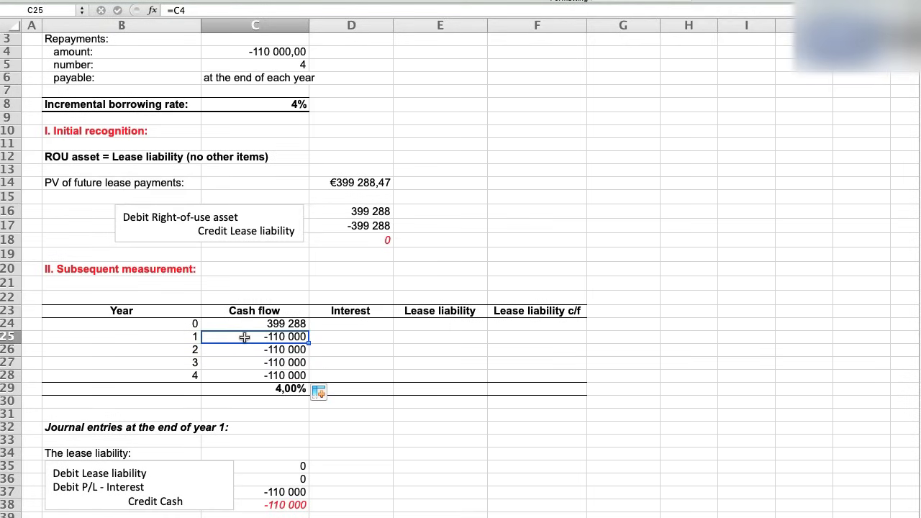
- Re-commit the IRR in C29 to show 4,00% and set the year-0 liability c/f F24 to =C24
click(242, 388)
double_click(238, 388)
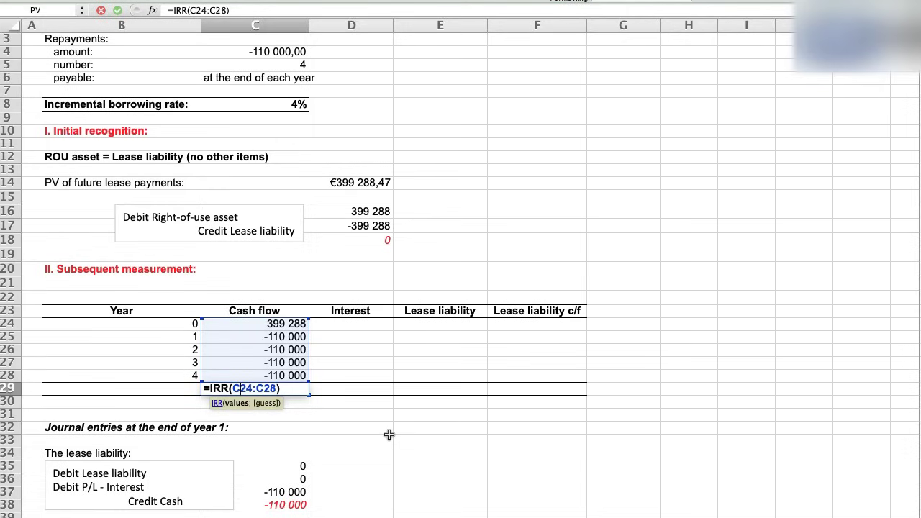
key(Return)
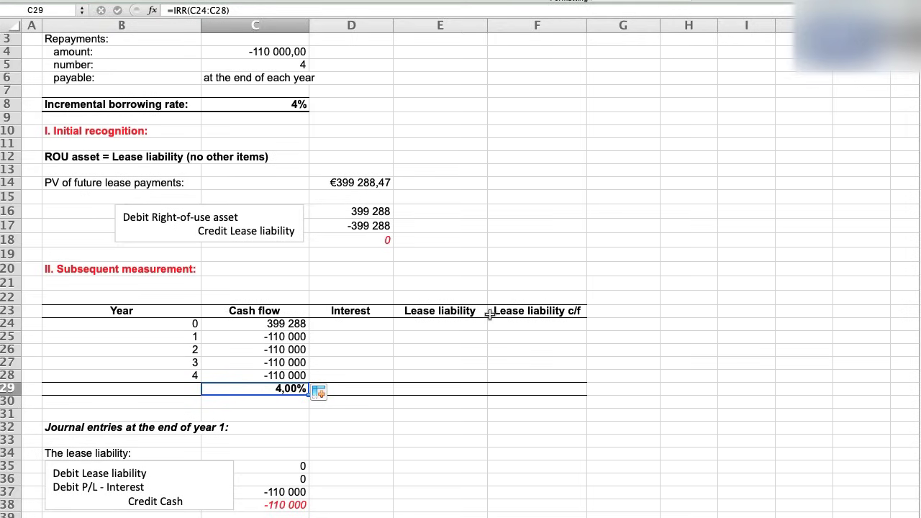
click(530, 325)
text(=)
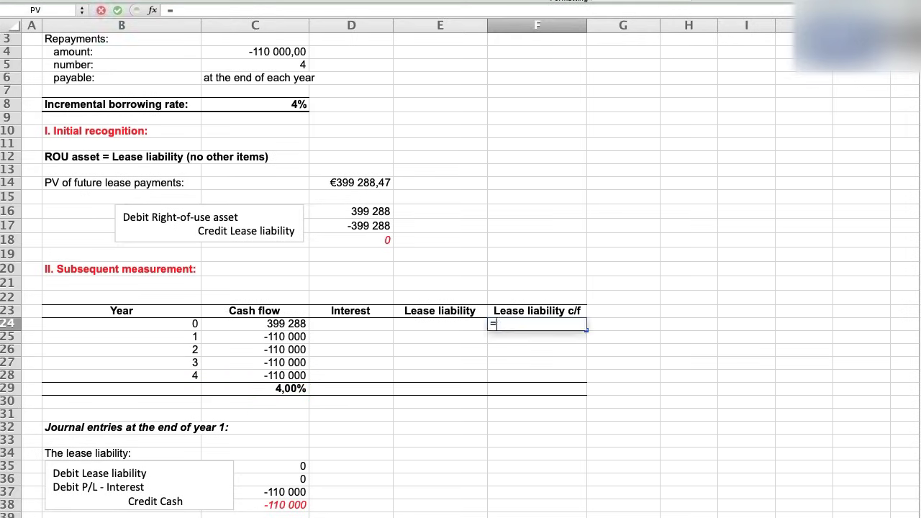
key(Left)
key(Left)
key(Left)
key(Return)
key(Left)
key(Left)
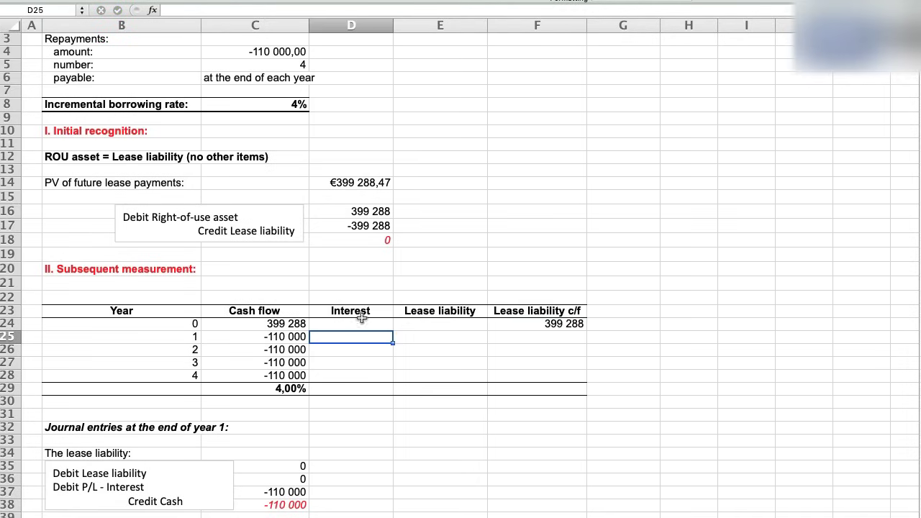
text(=)
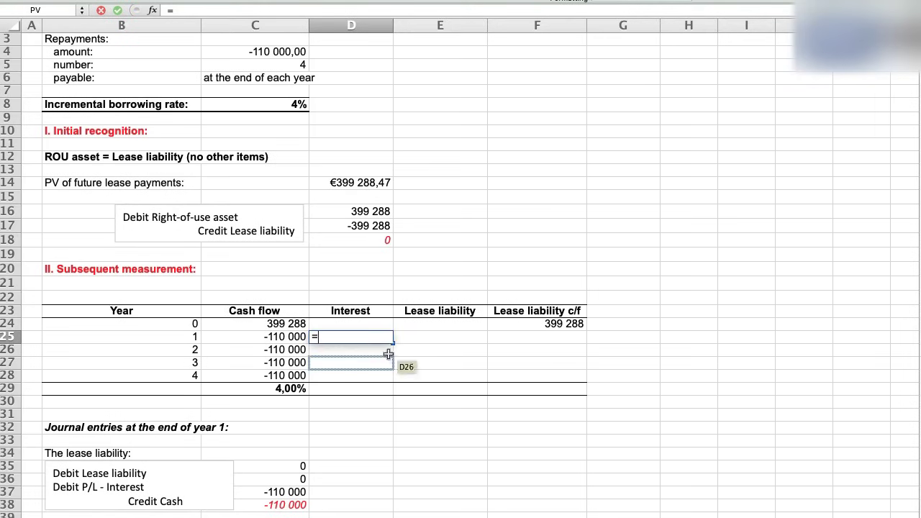
- Compute year 1 interest in D25 as =F24*C8, giving 15 972
click(561, 323)
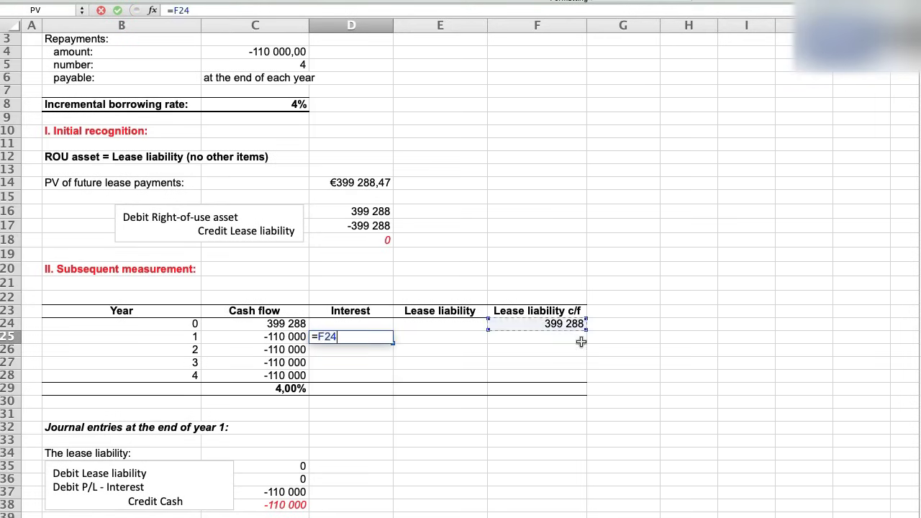
text(*)
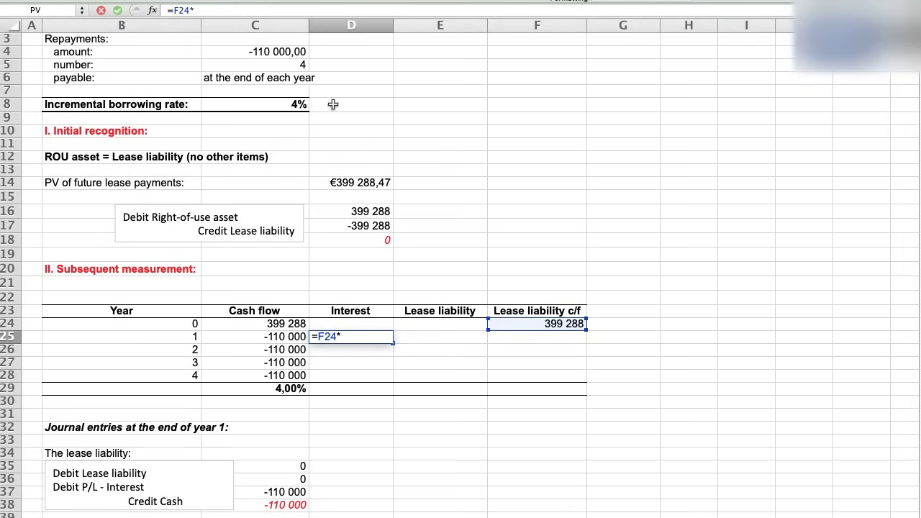
click(291, 105)
key(Return)
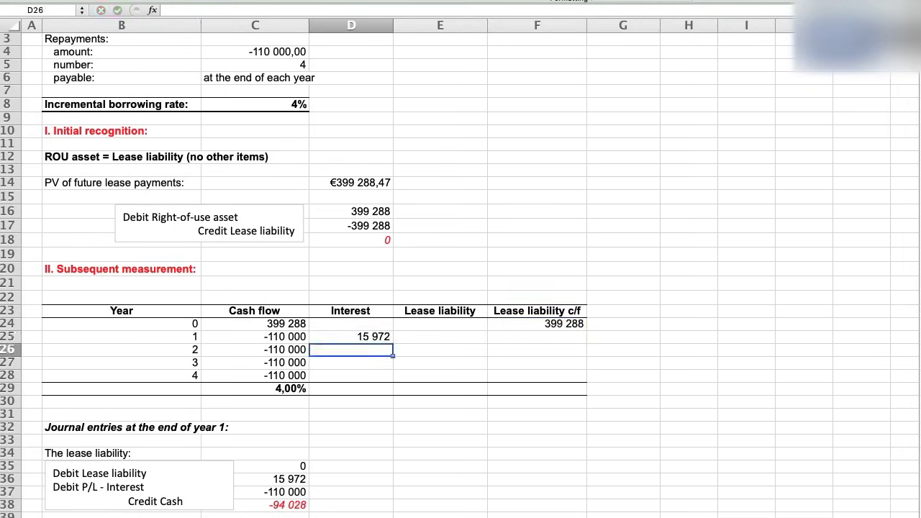
- Enter =-C25-D25 in E25 for a year 1 lease liability reduction of 94 028
key(Up)
key(Right)
text(=)
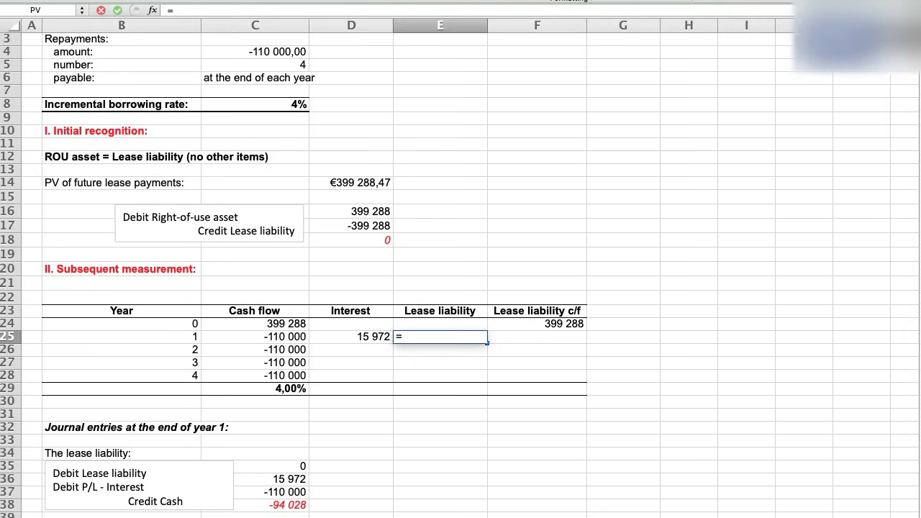
text(-)
key(Left)
key(Left)
text(-)
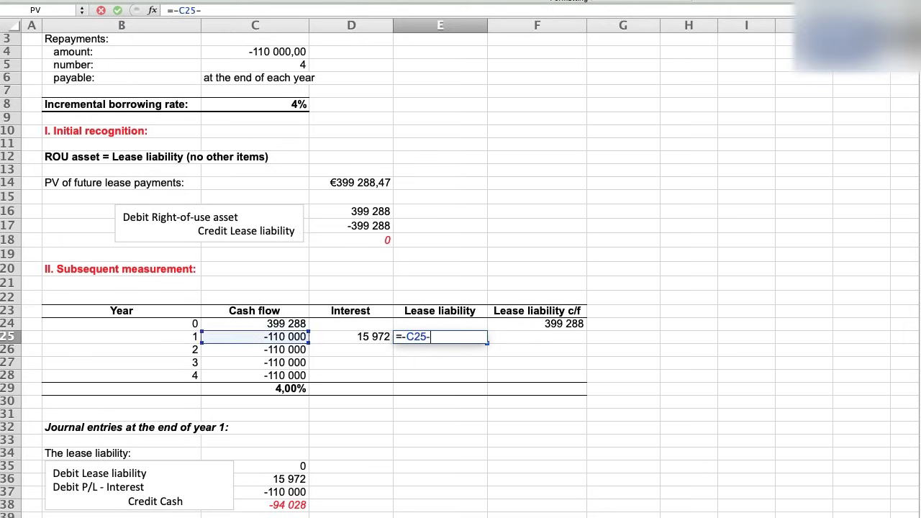
key(Left)
key(Return)
click(440, 337)
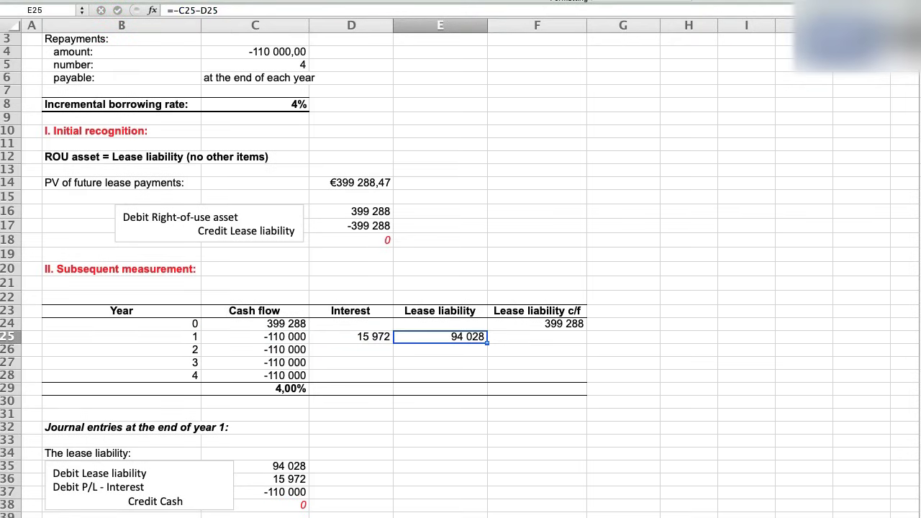
- Set the year 1 liability c/f in F25 to =F24-E25, giving 305 260
click(537, 336)
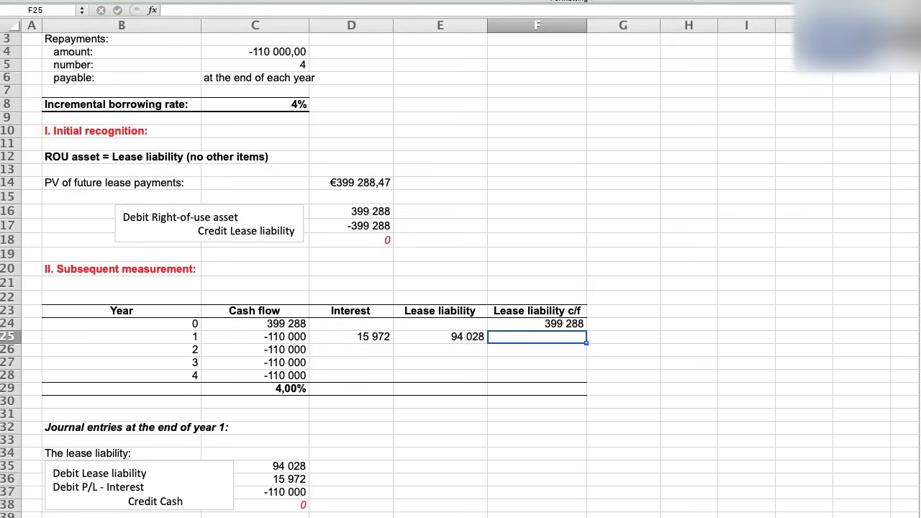
text(=)
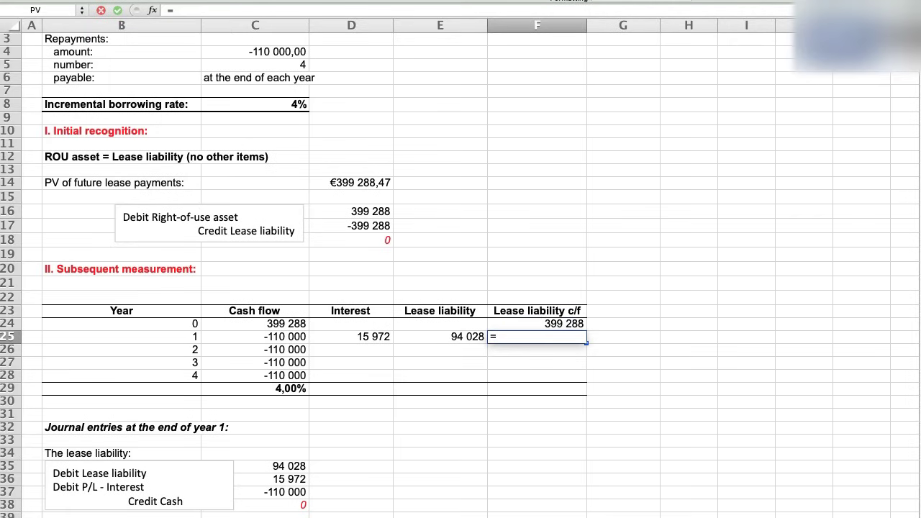
key(Up)
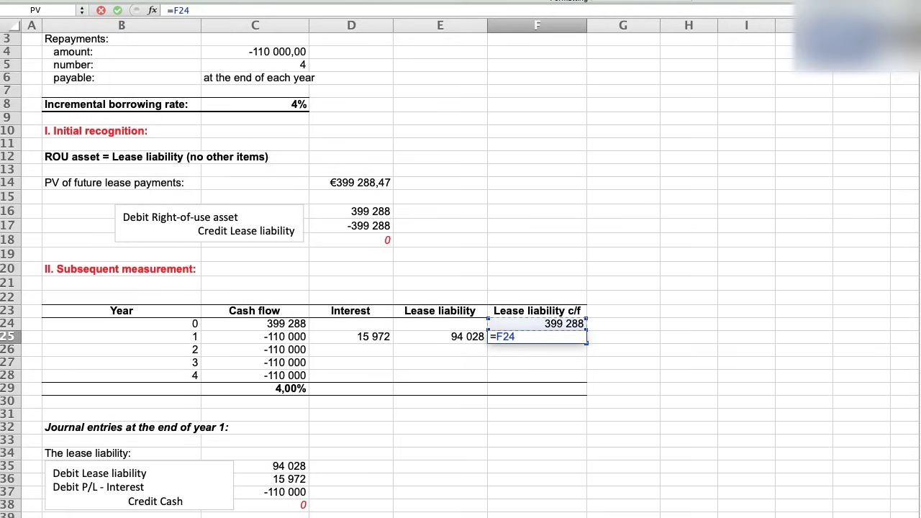
text(-)
click(450, 338)
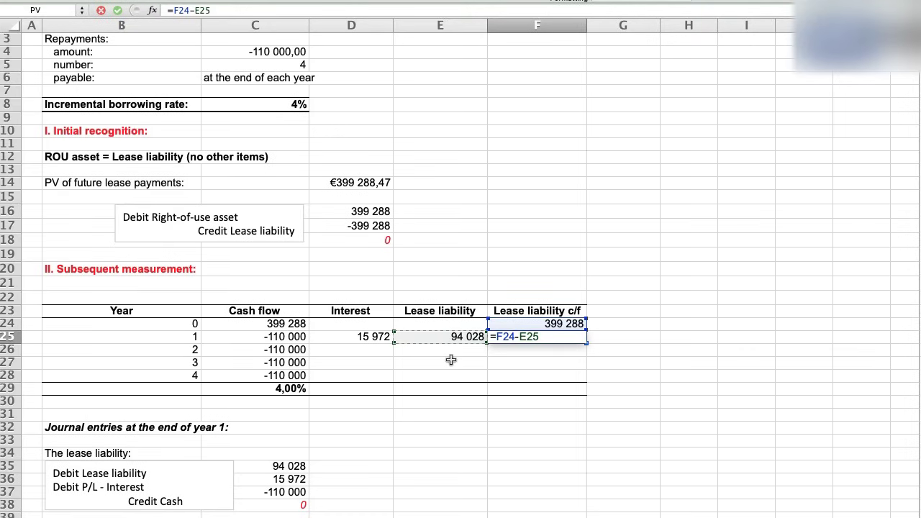
key(Return)
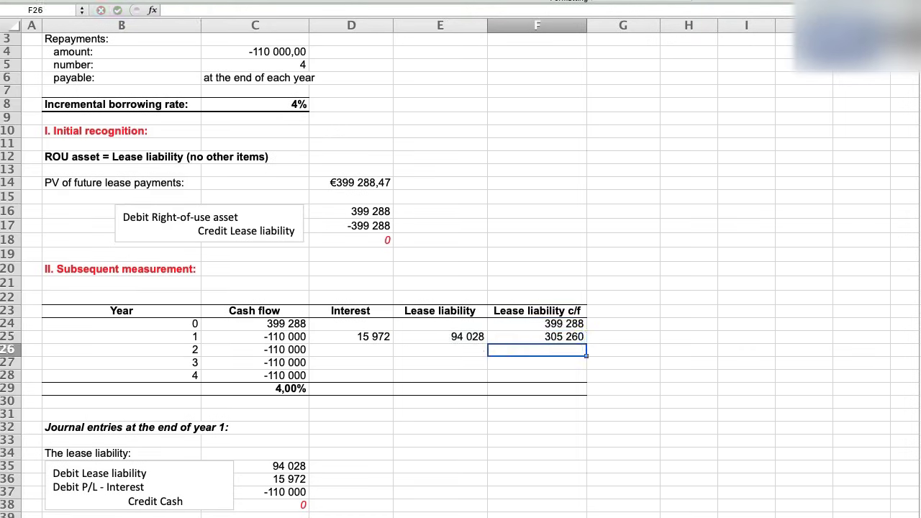
- Enter year 2 interest in D26 as =$C$8*F25, using the year 1 closing balance
click(522, 337)
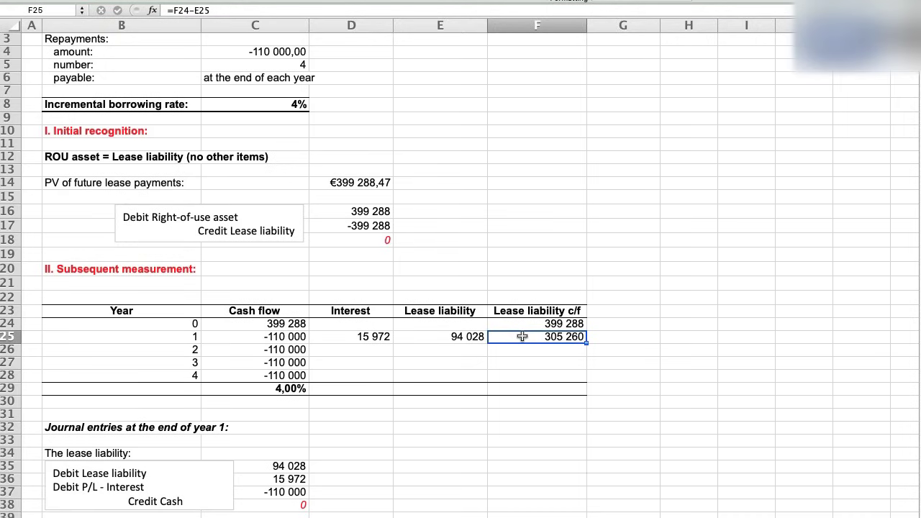
click(356, 349)
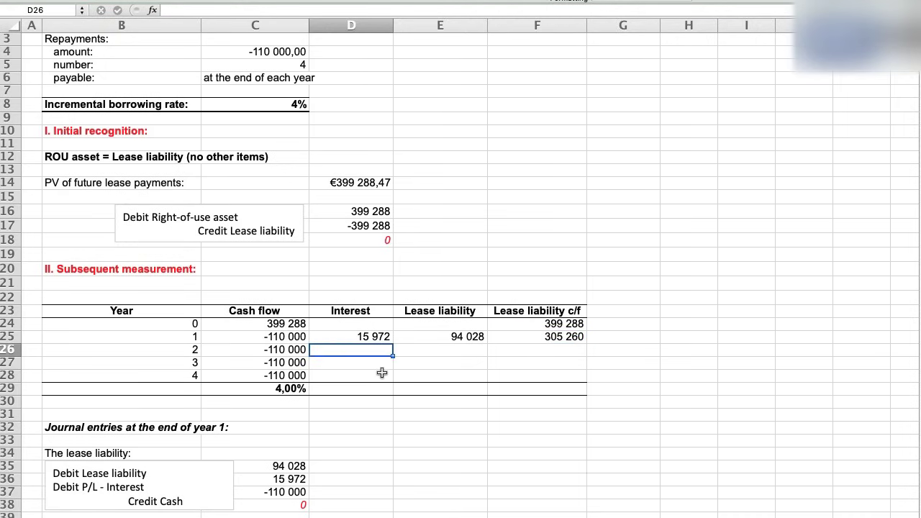
text(=)
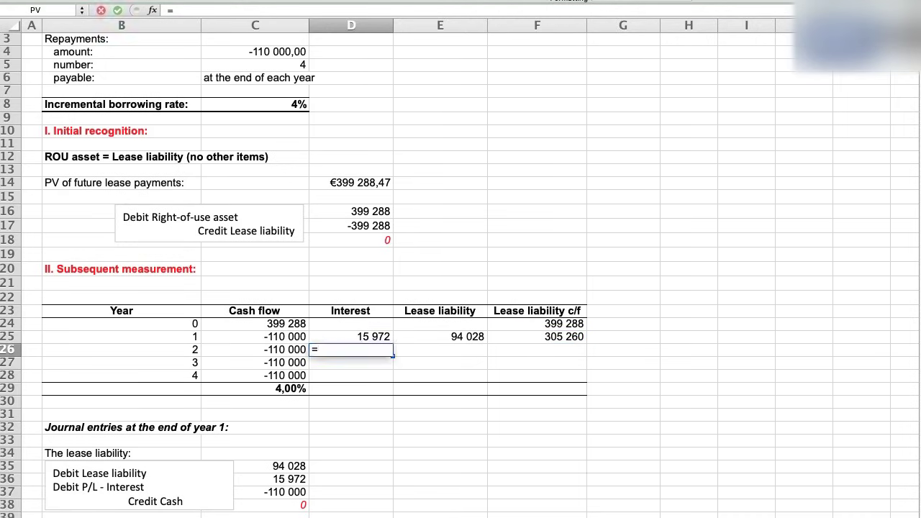
click(280, 101)
text(*)
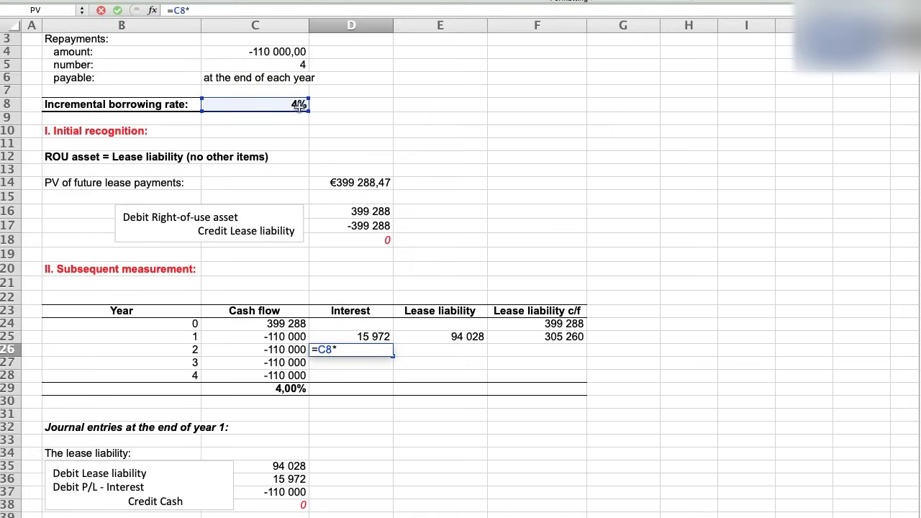
click(541, 336)
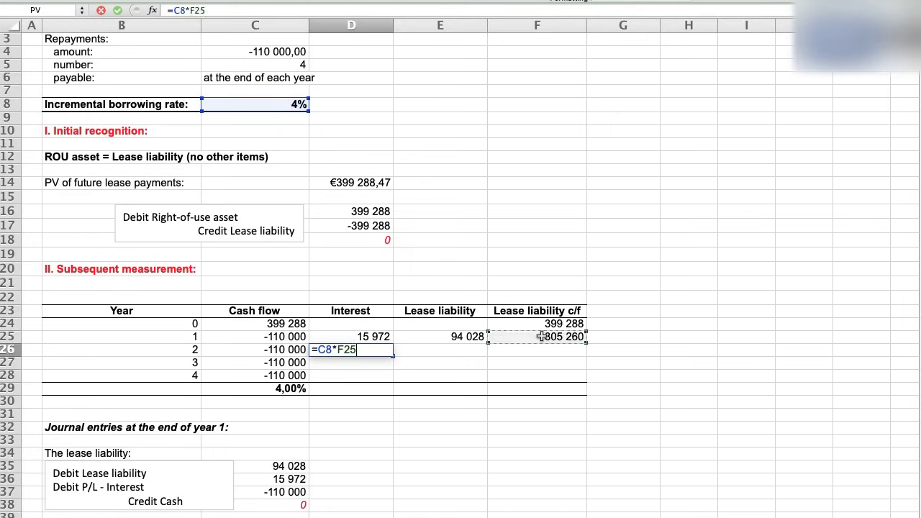
key(Return)
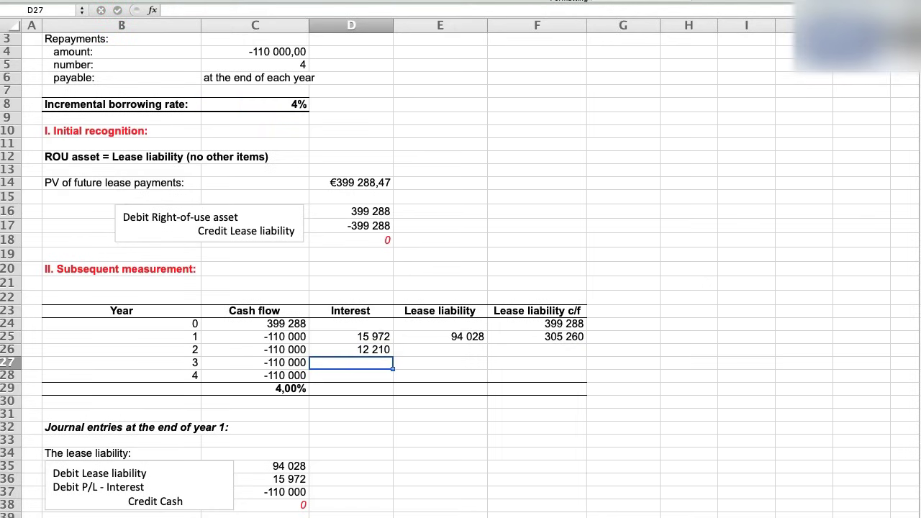
click(351, 350)
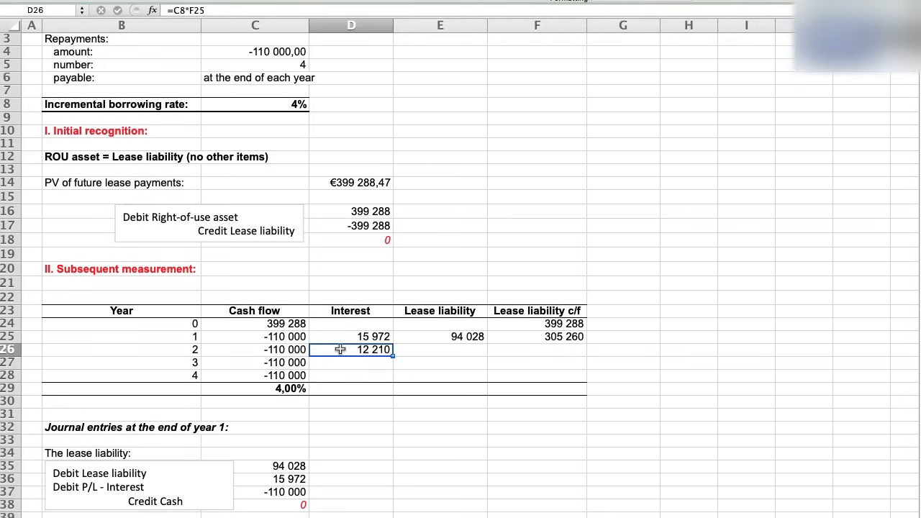
- Copy the lease liability formula from E25 down to year 2 in E26
click(448, 351)
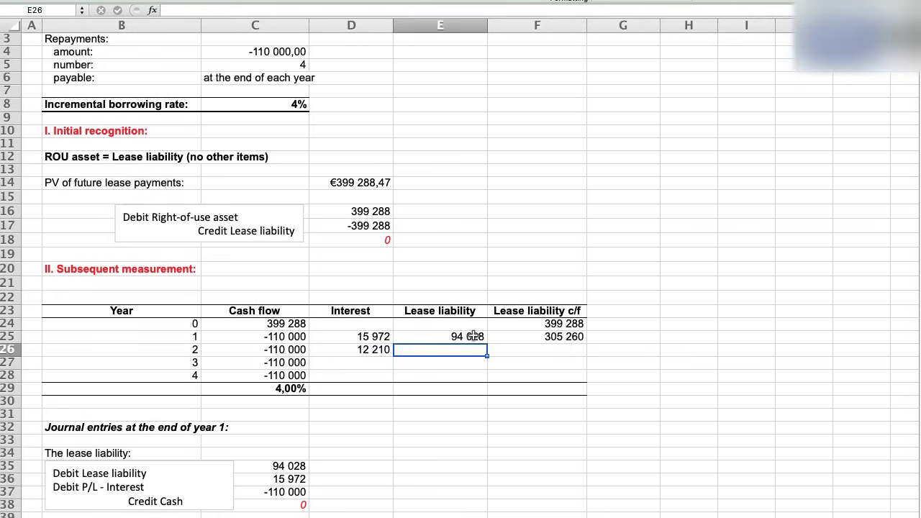
click(475, 336)
drag(487, 343, 445, 367)
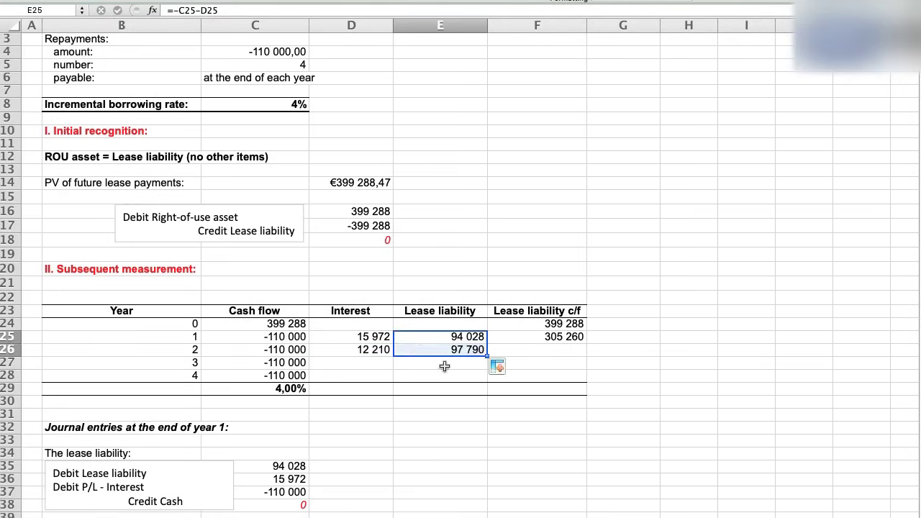
click(419, 350)
double_click(407, 350)
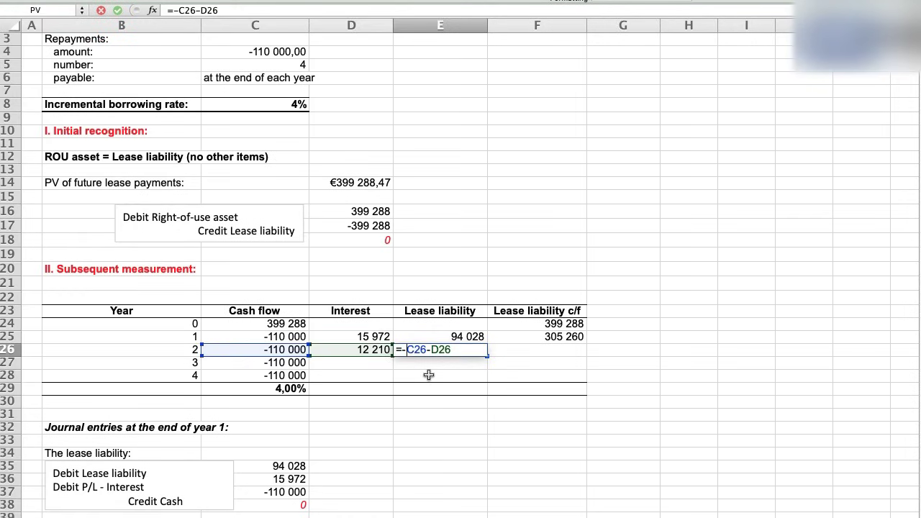
key(Escape)
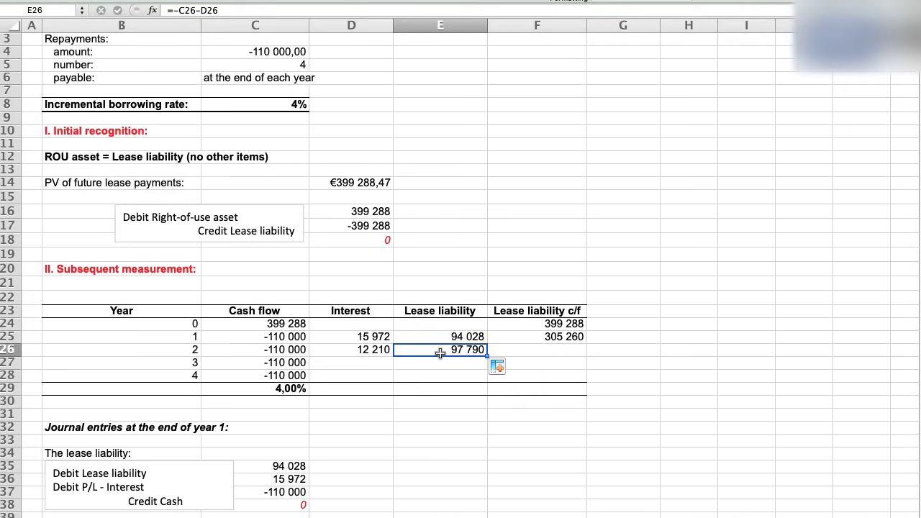
- Copy the c/f formula to F26 and fill D26:F26 through year 4, ending at 0
click(539, 337)
drag(585, 345, 586, 357)
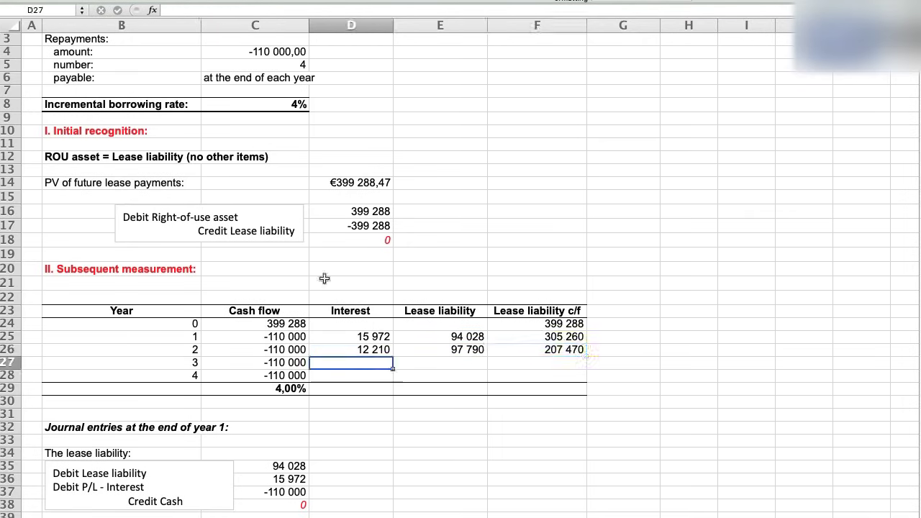
drag(351, 350, 526, 351)
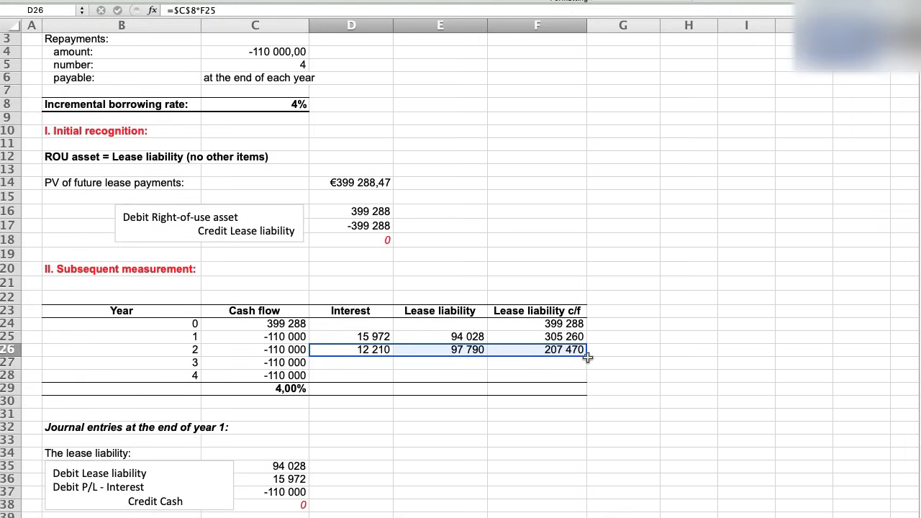
drag(587, 357, 587, 376)
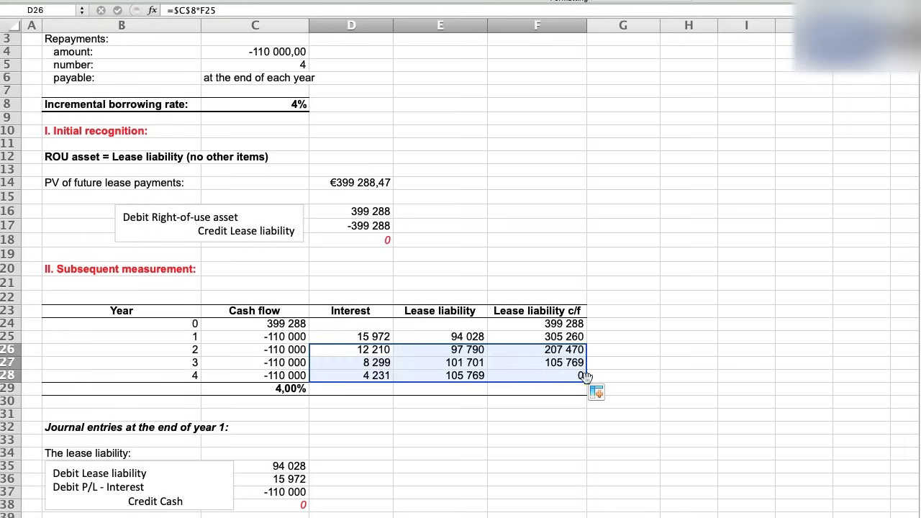
click(513, 372)
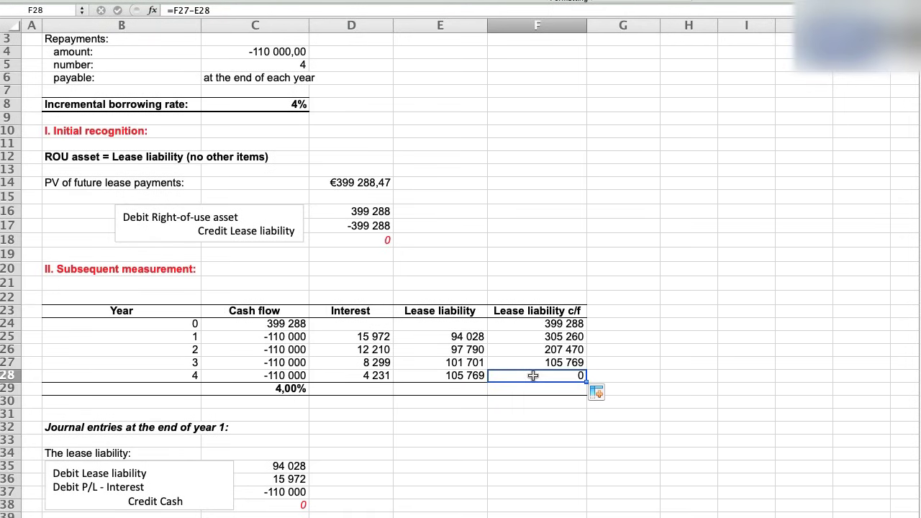
scroll(522, 375, down, 3)
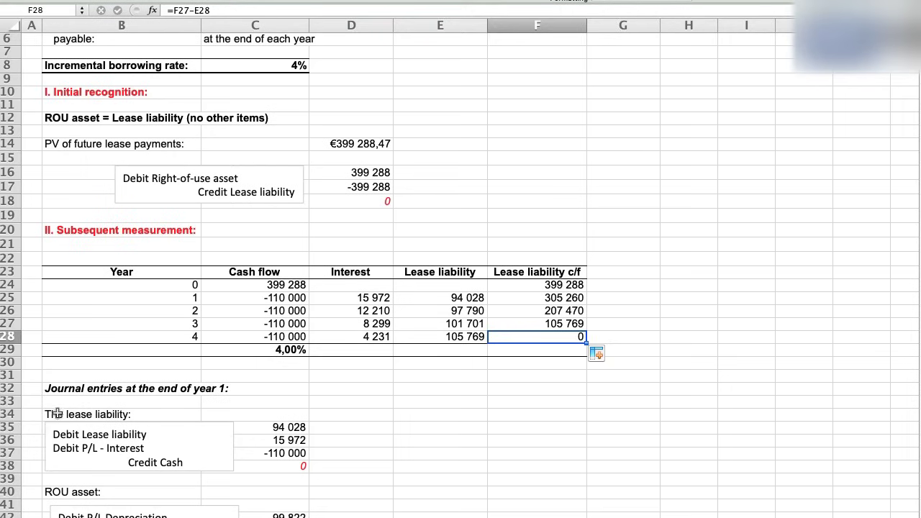
click(58, 413)
scroll(207, 389, down, 2)
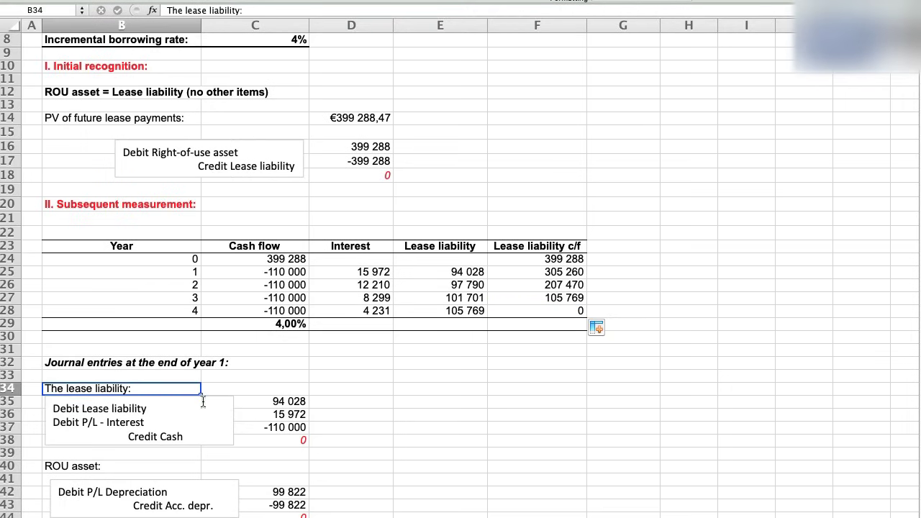
click(373, 274)
click(452, 272)
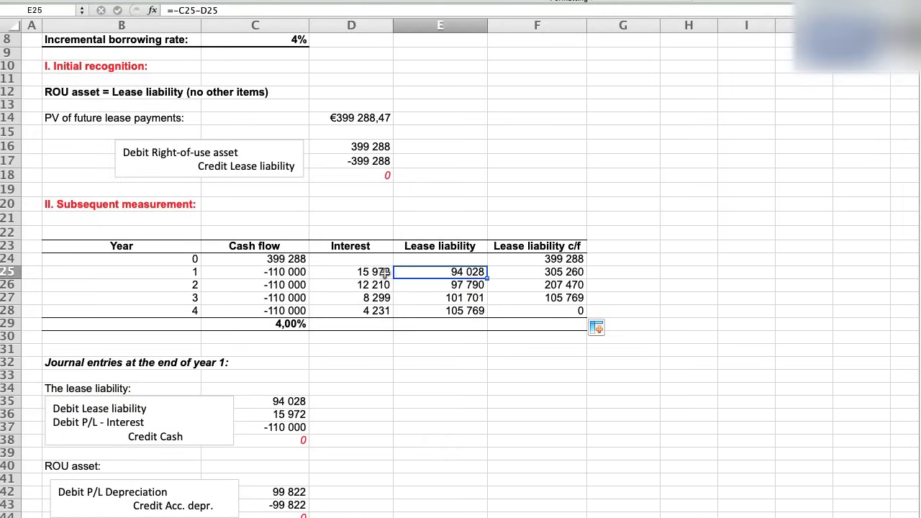
click(385, 275)
click(426, 270)
click(290, 405)
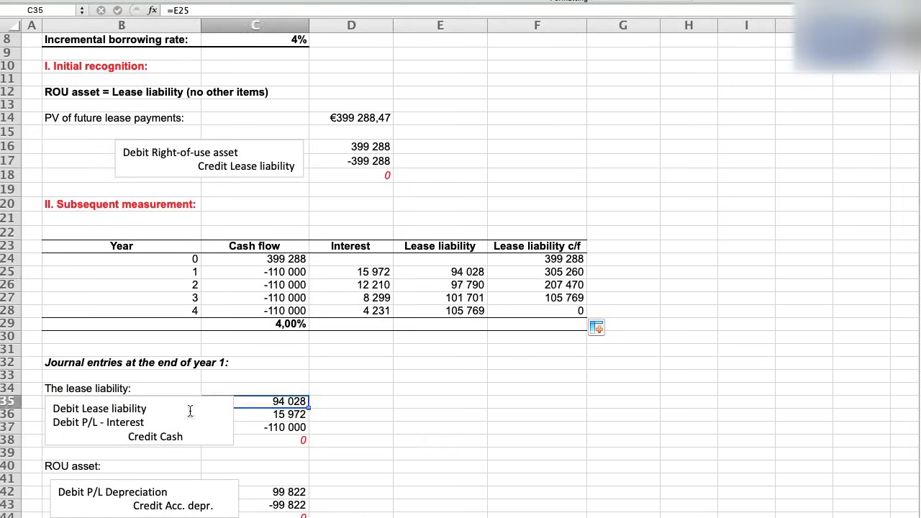
drag(83, 422, 144, 423)
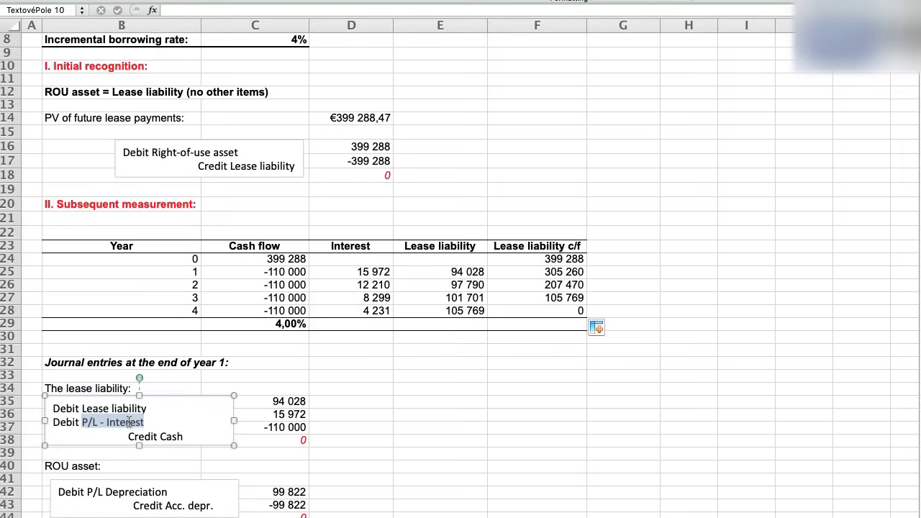
click(272, 414)
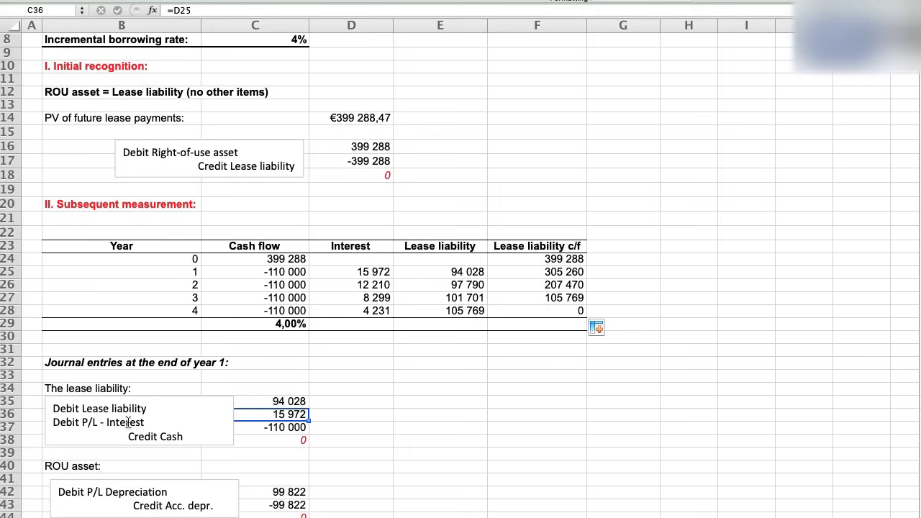
click(63, 408)
drag(63, 409, 147, 409)
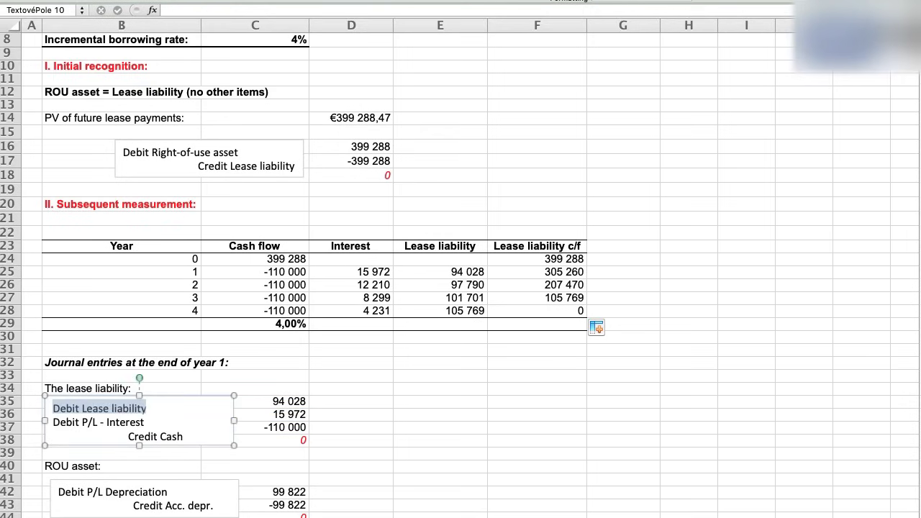
drag(54, 422, 184, 437)
click(382, 437)
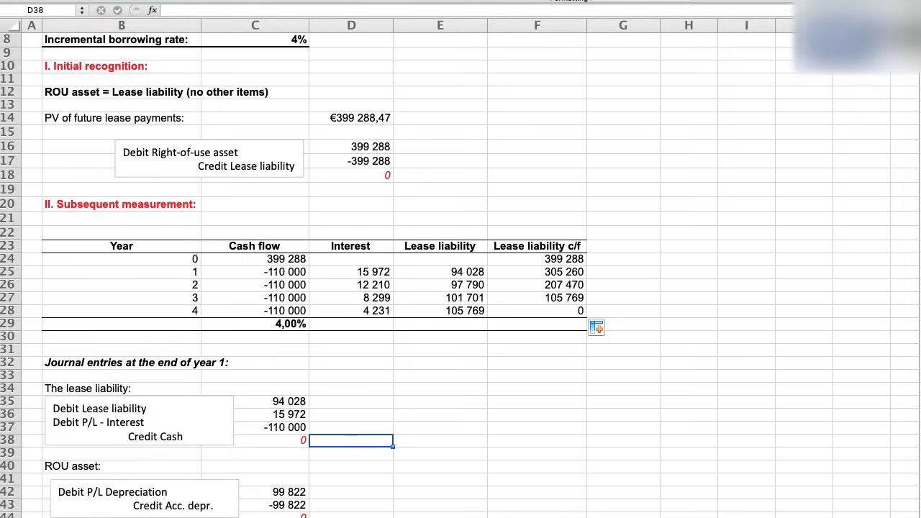
scroll(375, 431, down, 1)
scroll(375, 431, down, 1)
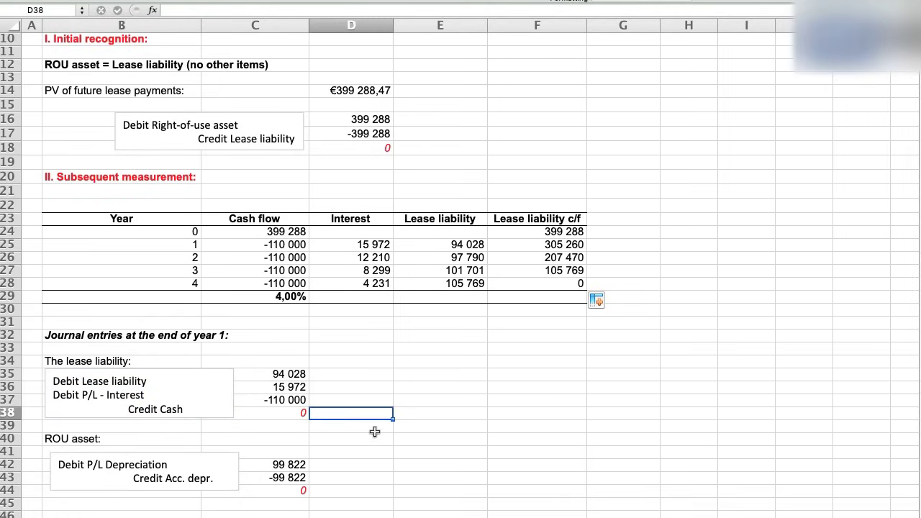
click(54, 438)
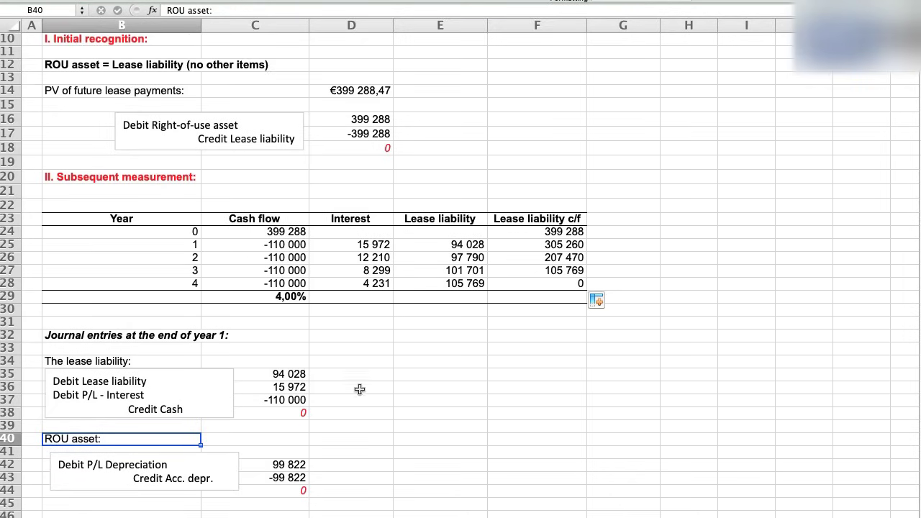
scroll(361, 414, down, 2)
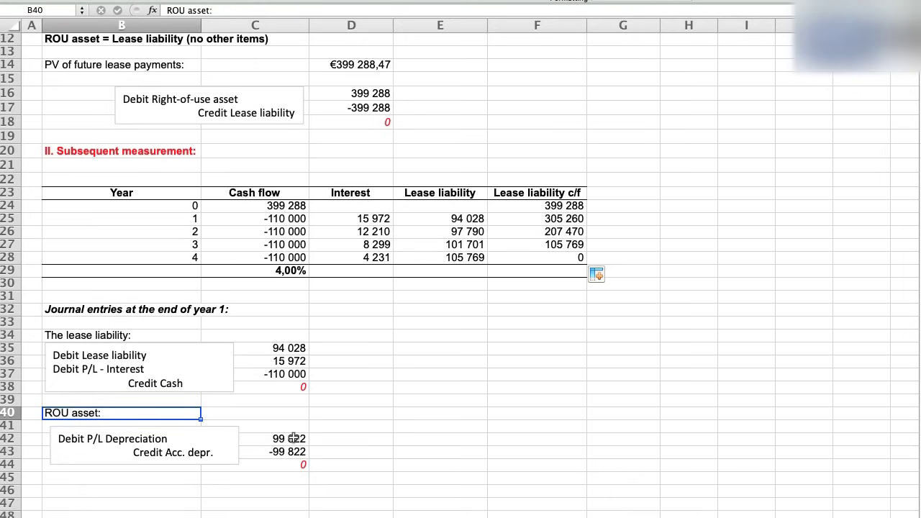
click(293, 438)
double_click(293, 437)
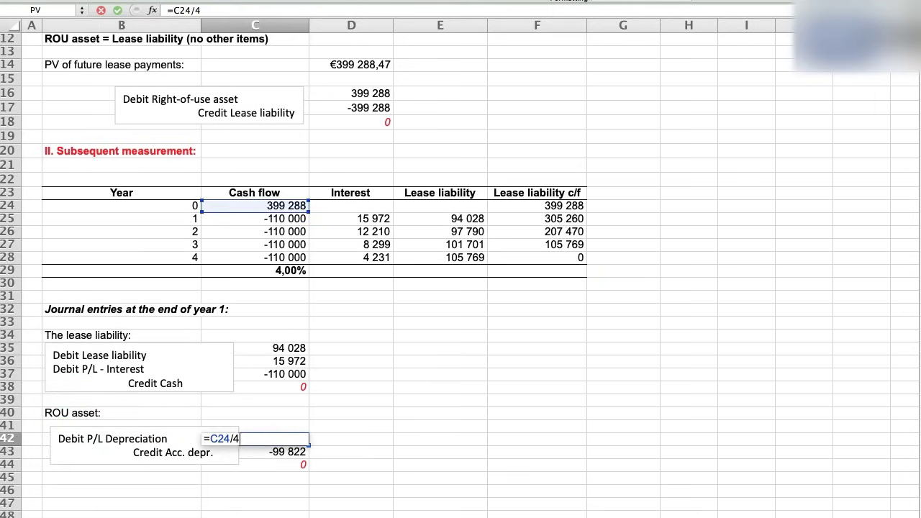
key(Escape)
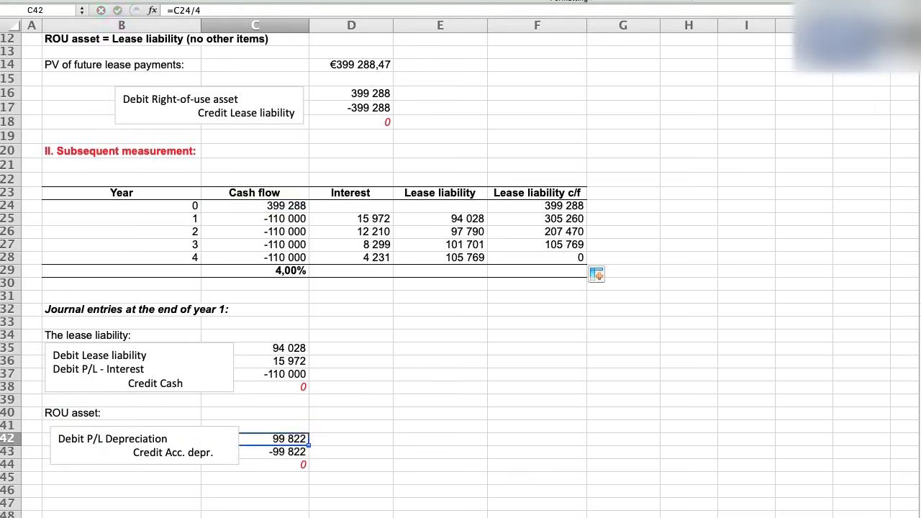
click(302, 454)
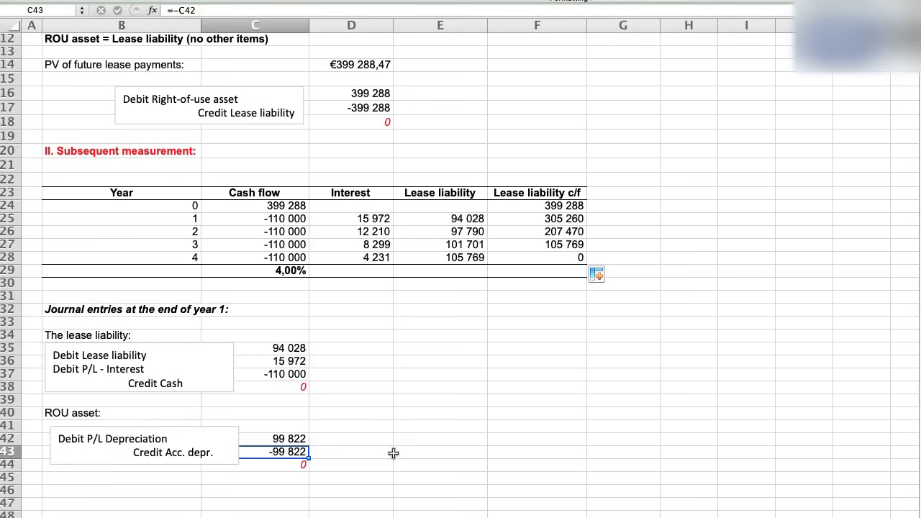
click(361, 452)
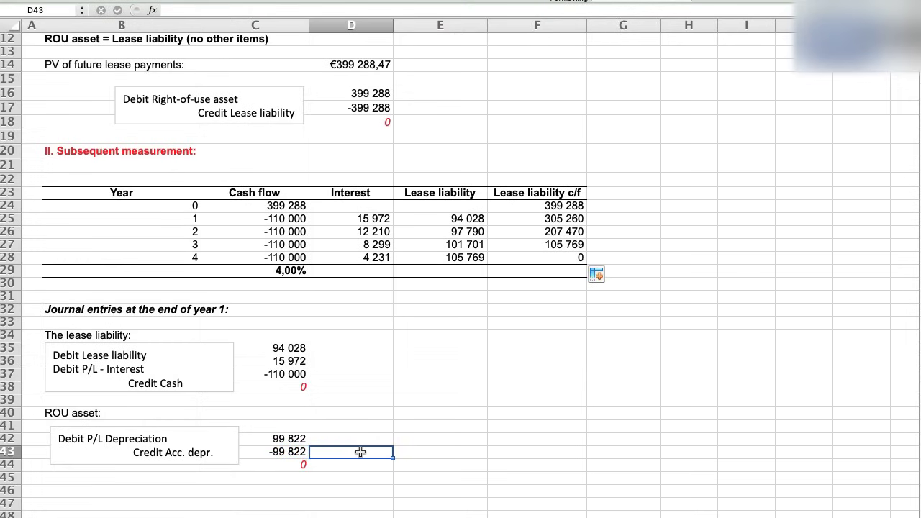
scroll(378, 430, up, 6)
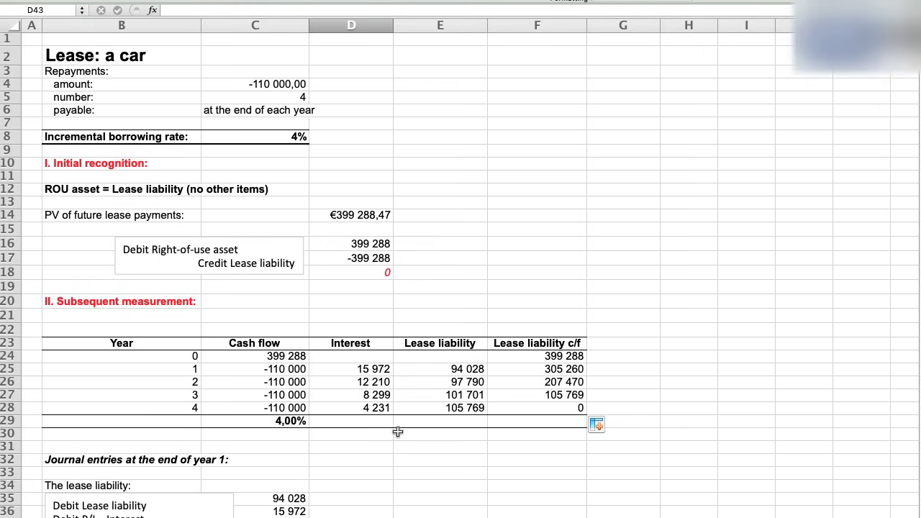
scroll(399, 431, down, 2)
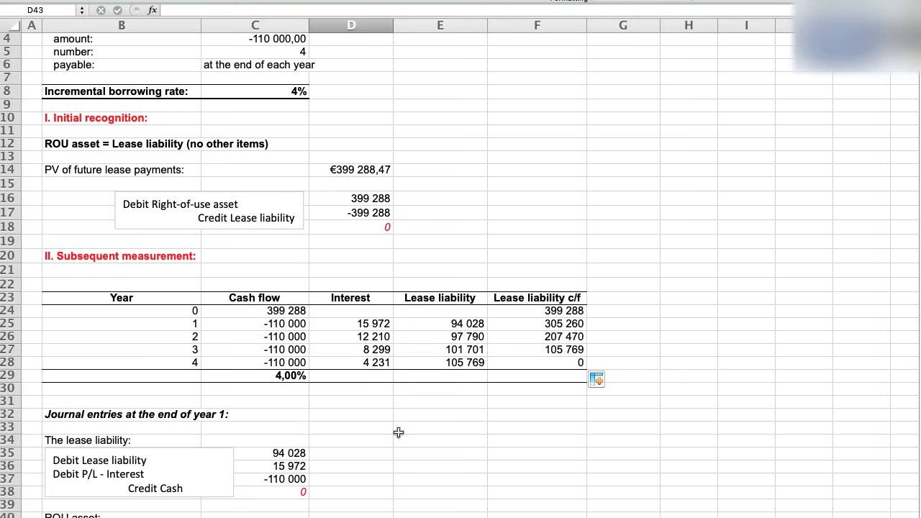